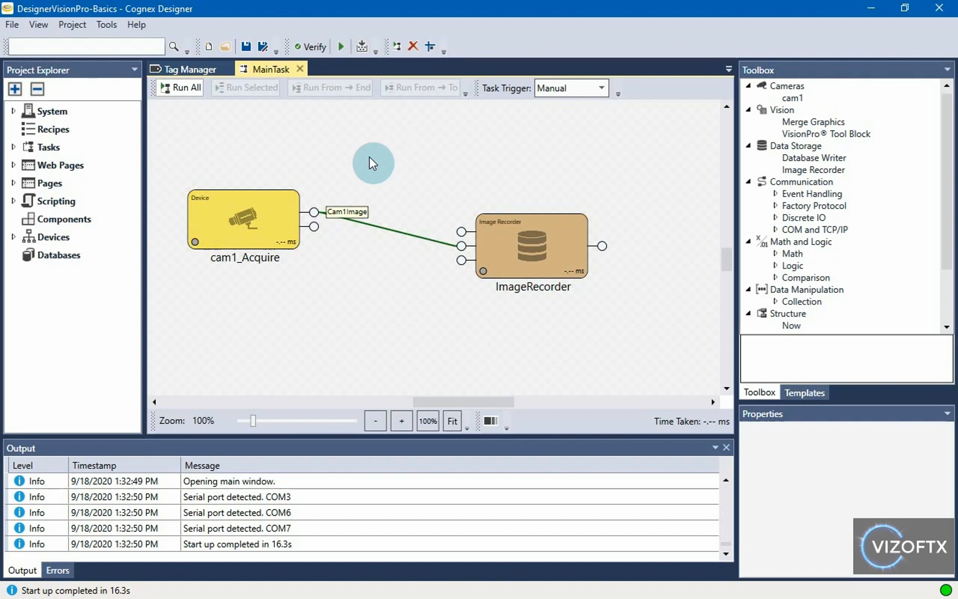
Step: Run MainTask with cam1_Acquire selected and check the NewImages folder for recorded images
click(277, 209)
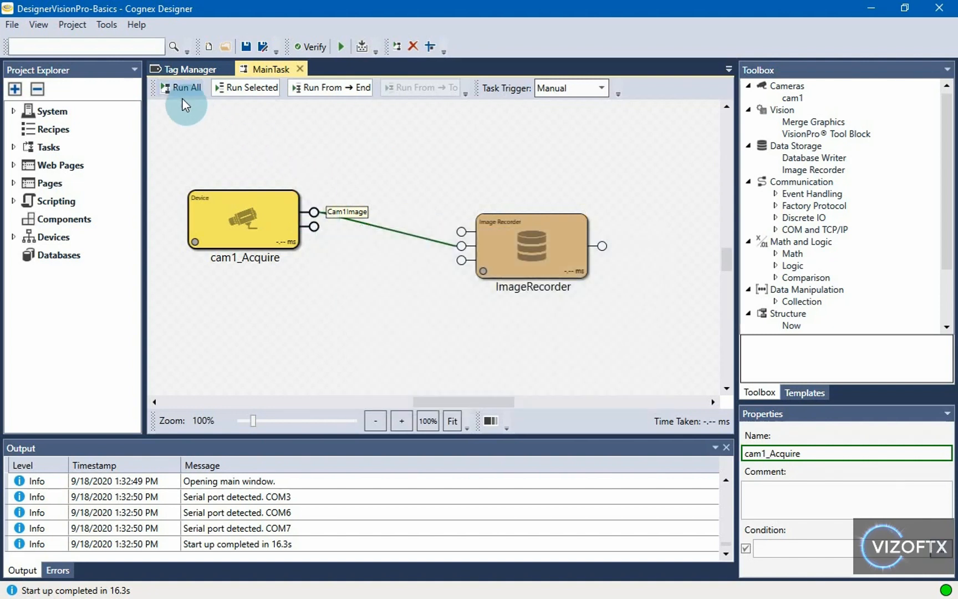
click(183, 97)
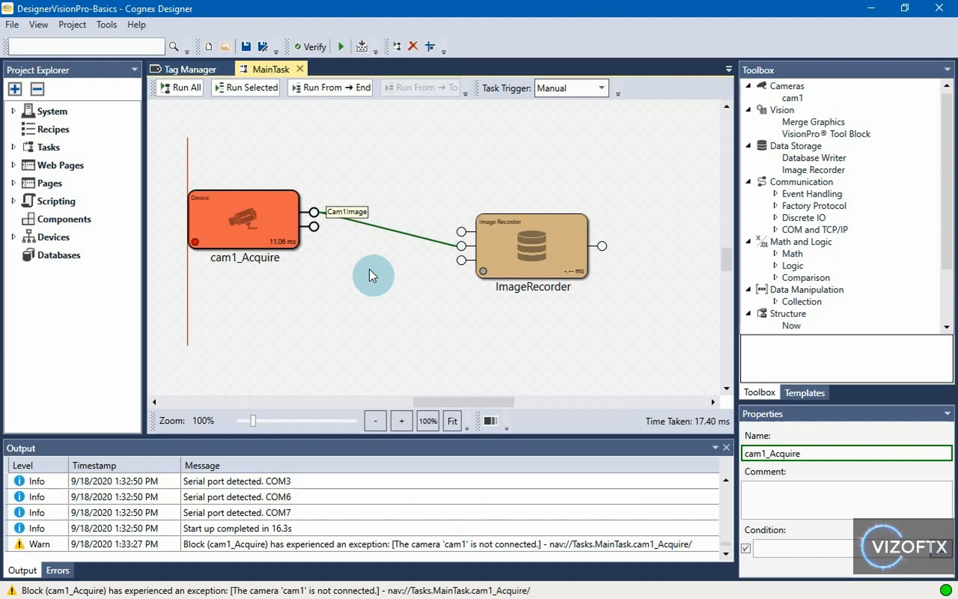
key(alt+Tab)
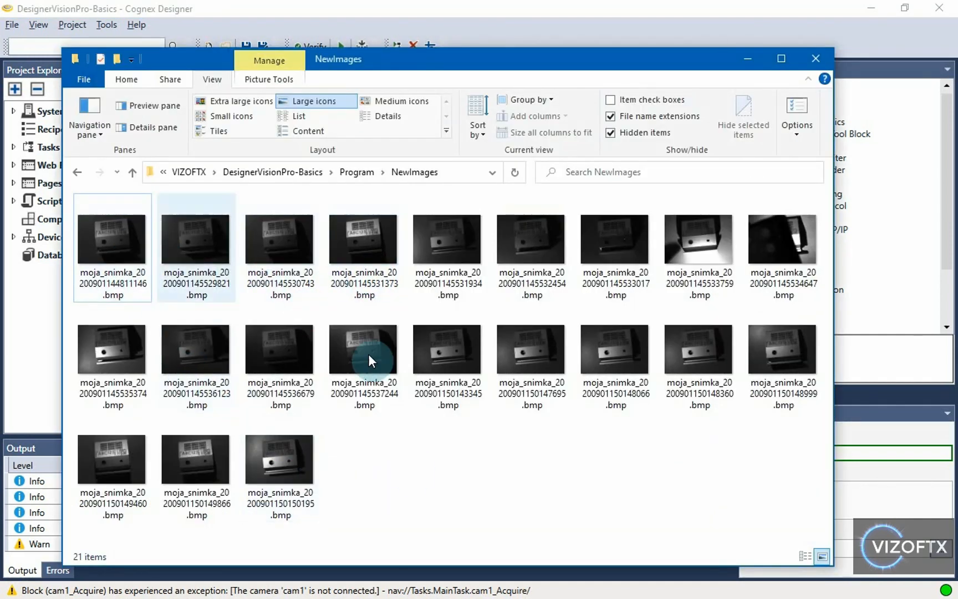
click(480, 8)
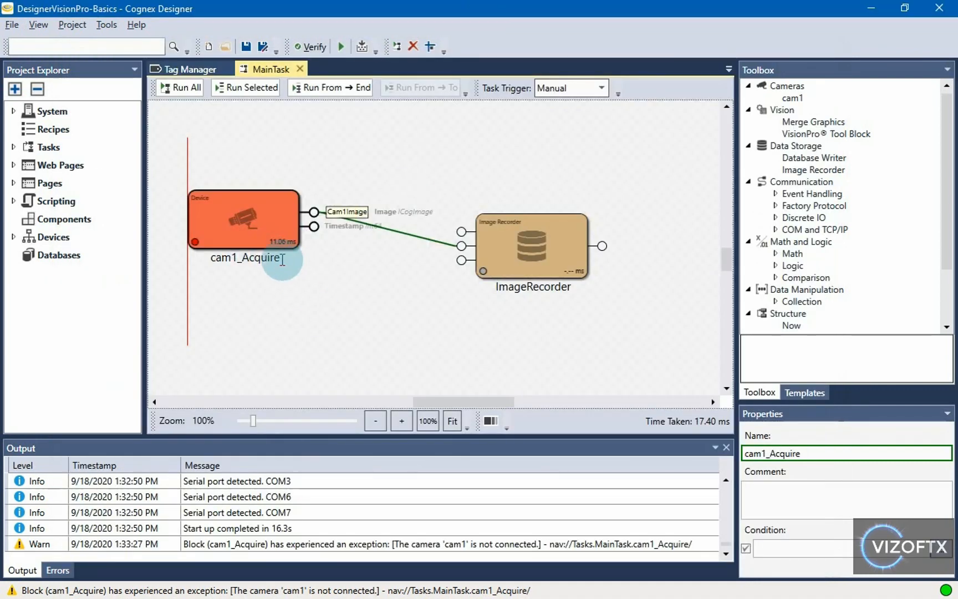
Step: Expand Devices > Cameras and inspect cam1's settings page, which reports missing hardware
click(12, 239)
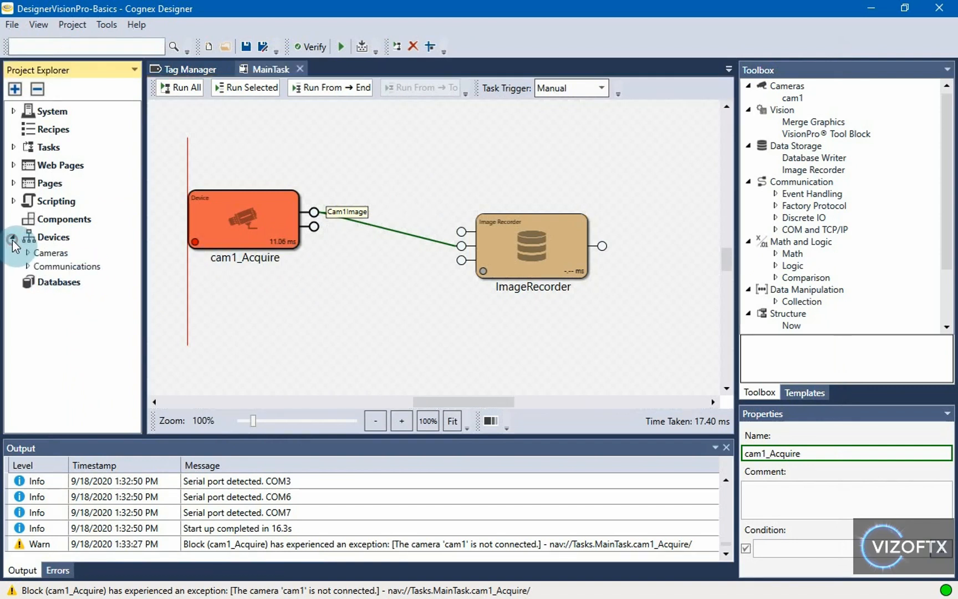
click(27, 252)
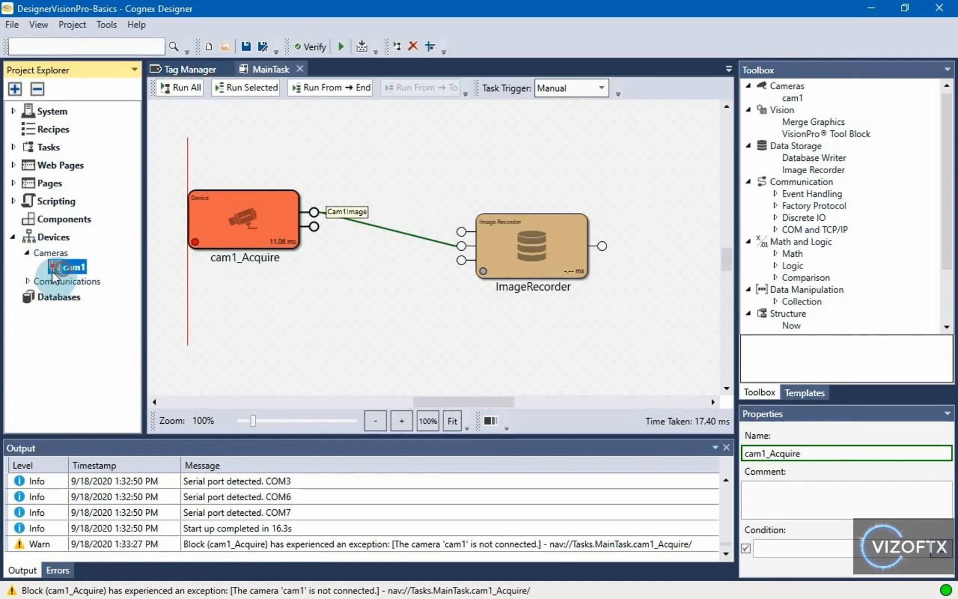
mouse_move(53, 266)
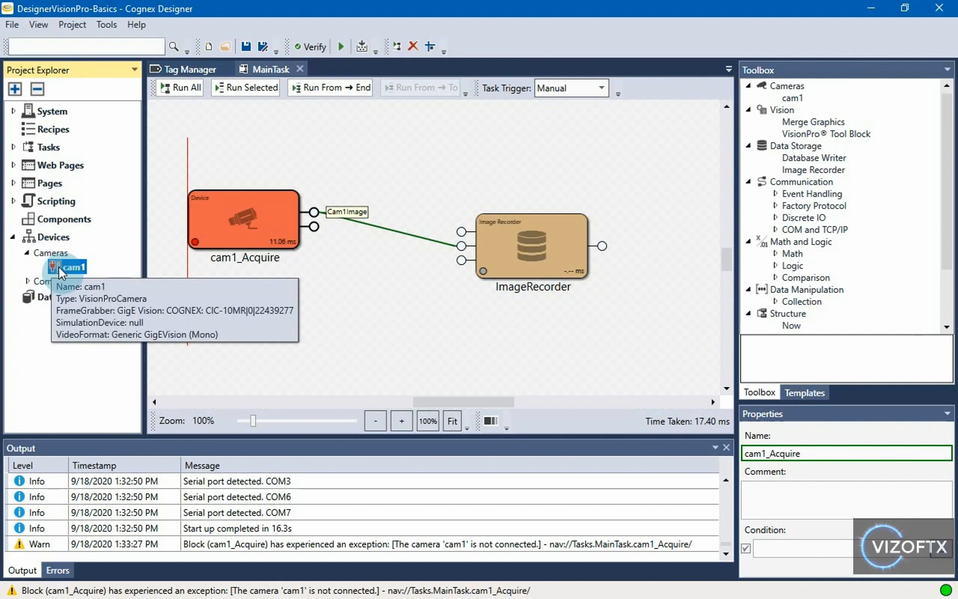
right_click(70, 268)
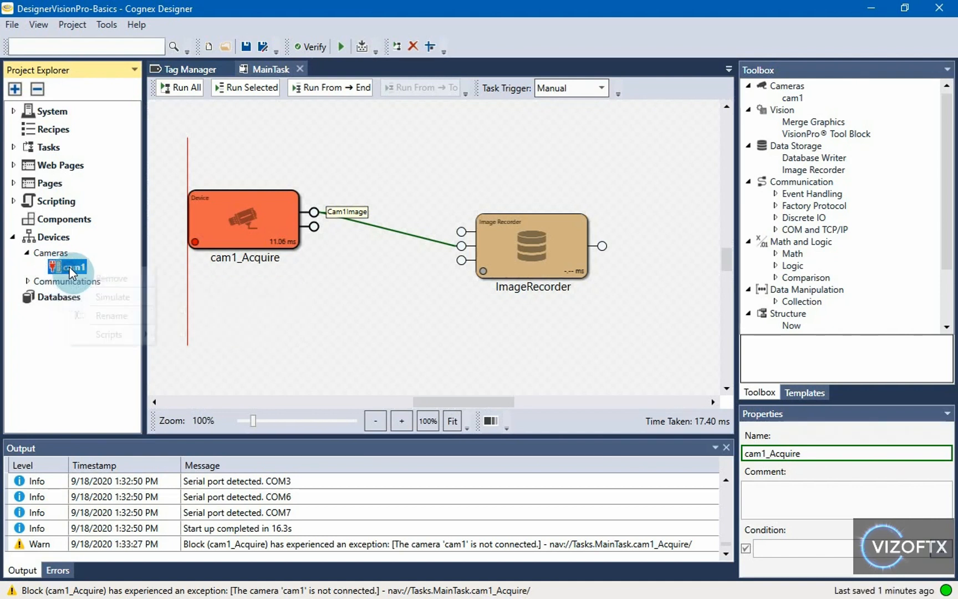
click(54, 265)
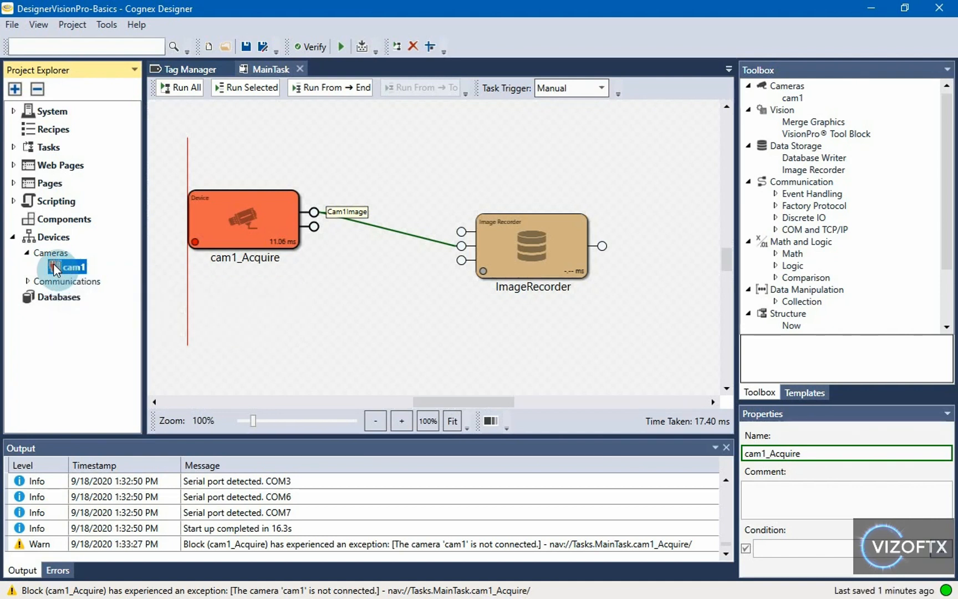
double_click(72, 266)
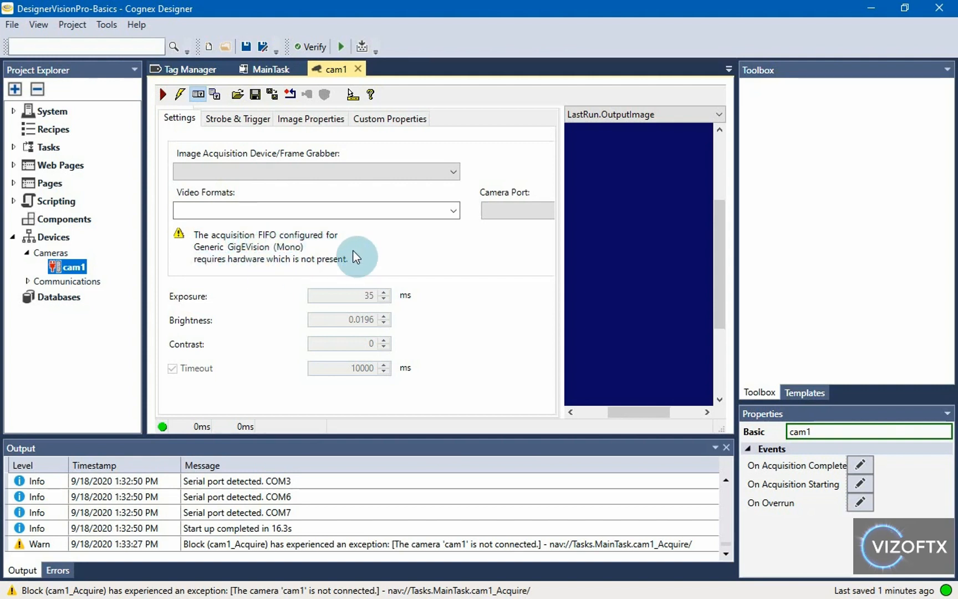
click(358, 69)
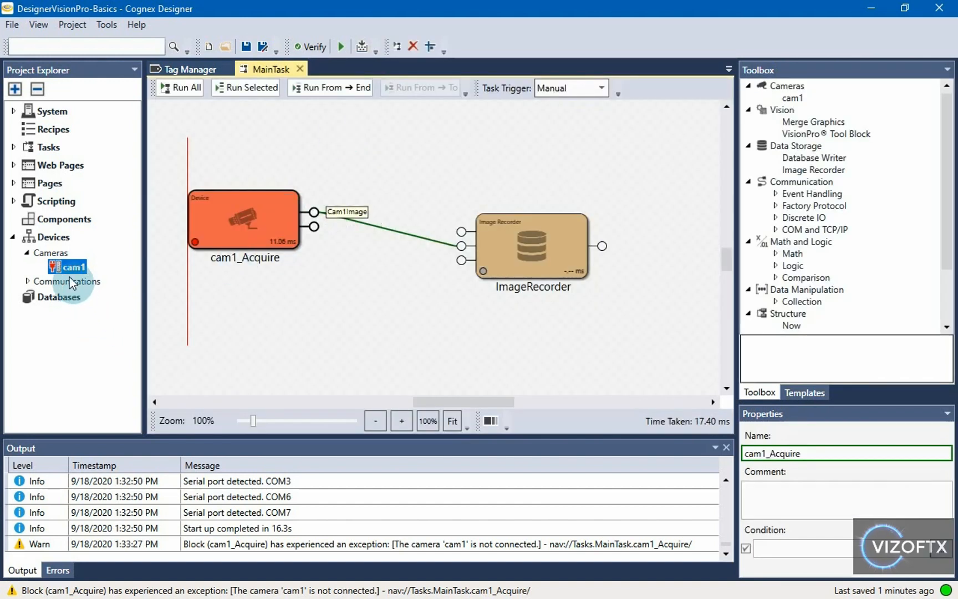
Step: Add an 'Image File' device under Cameras and name it simCam1
right_click(55, 255)
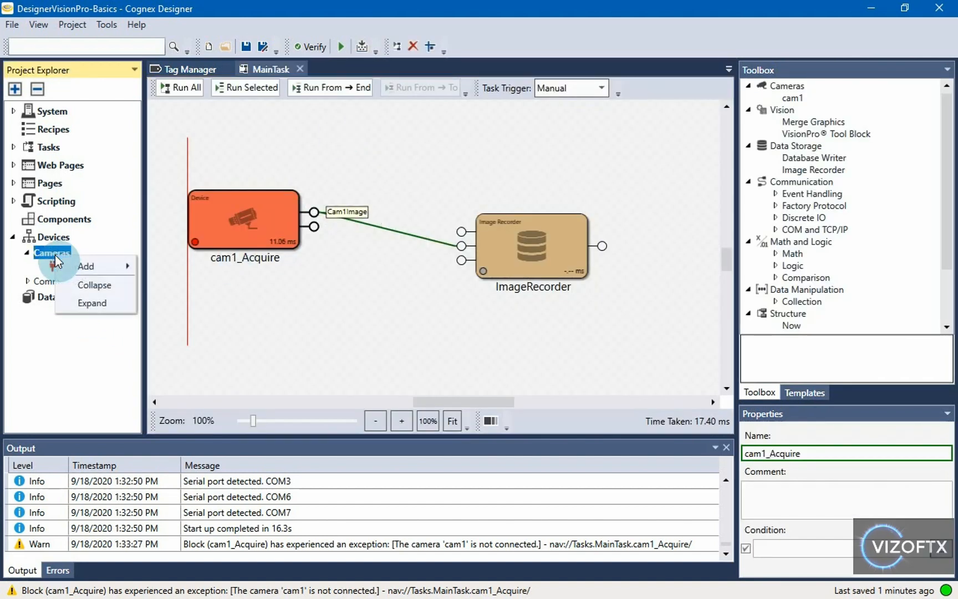
click(86, 267)
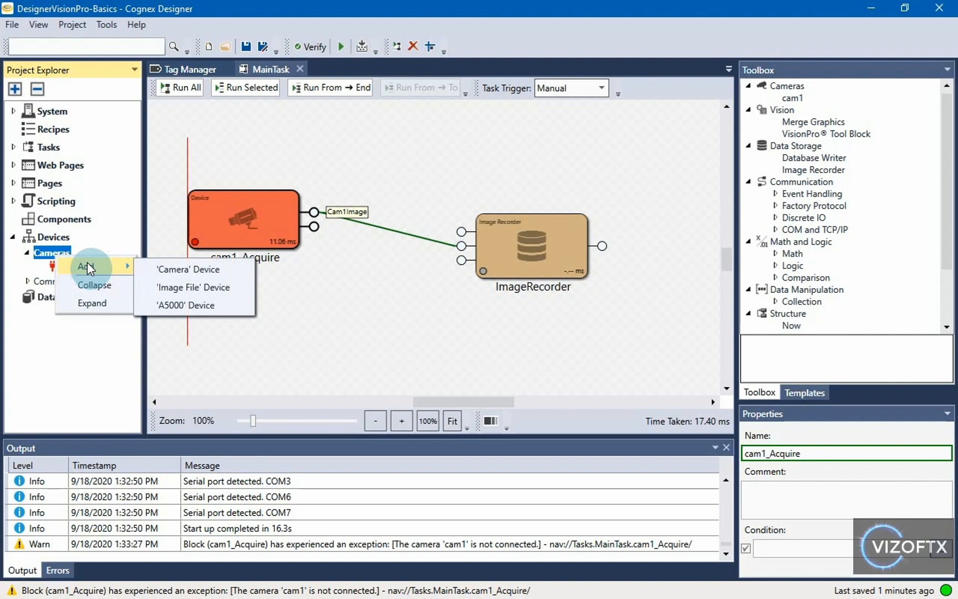
click(232, 285)
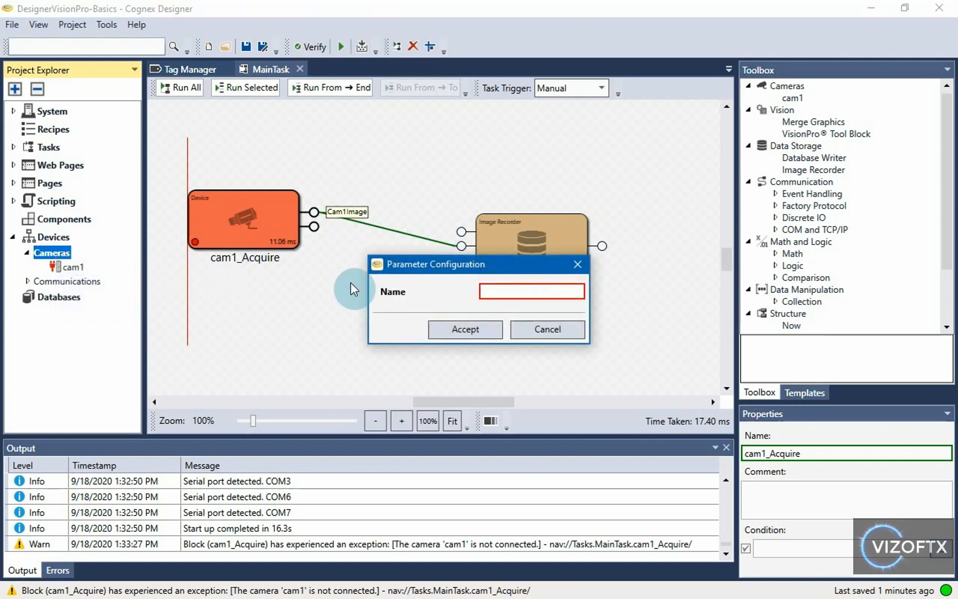
text(simCam1)
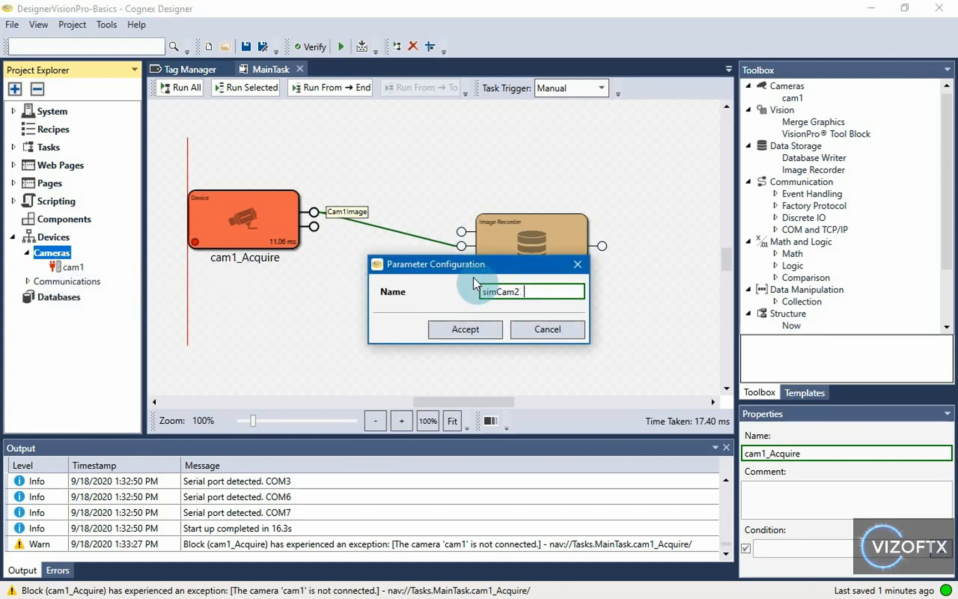
drag(491, 291, 456, 284)
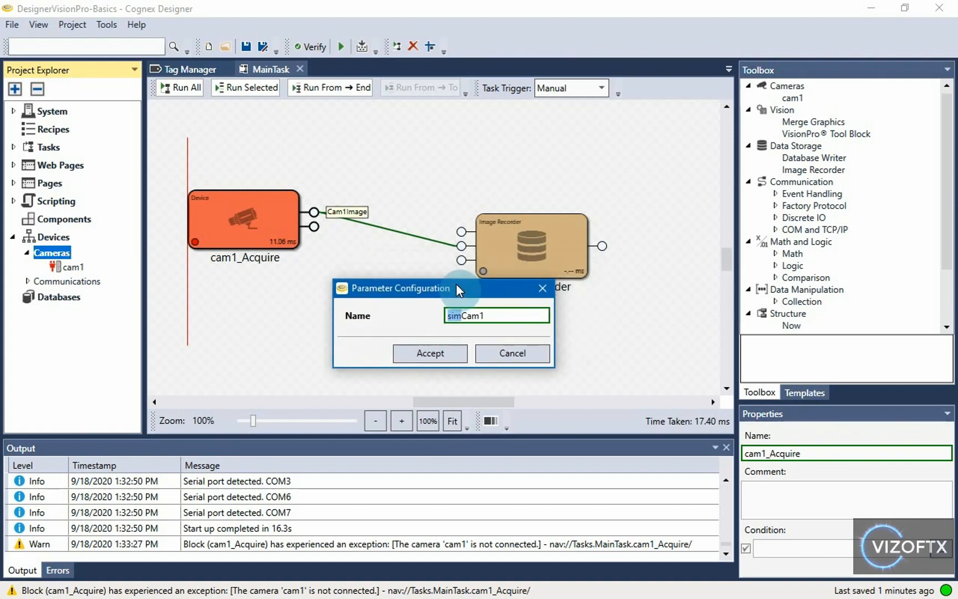
click(458, 316)
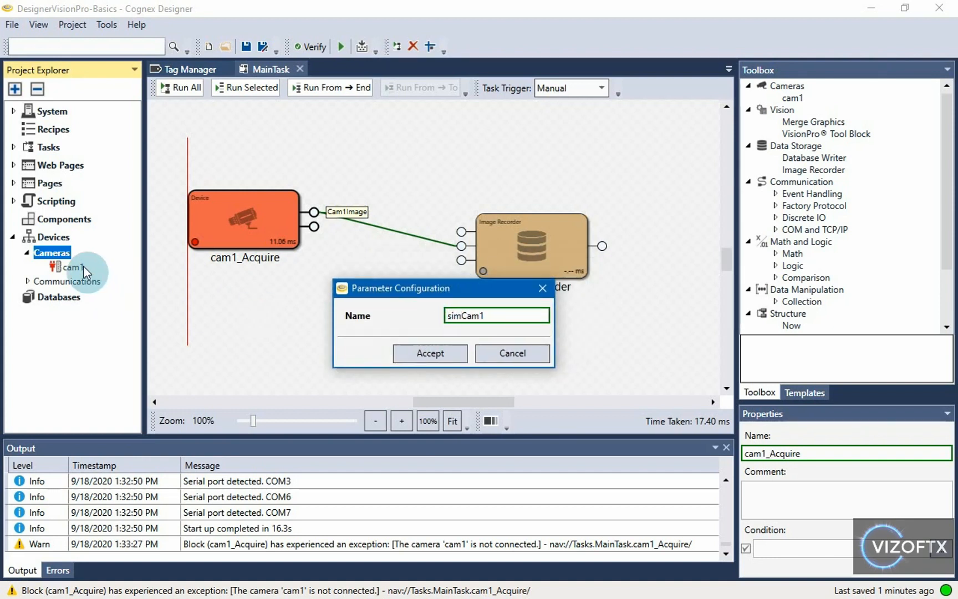
click(487, 316)
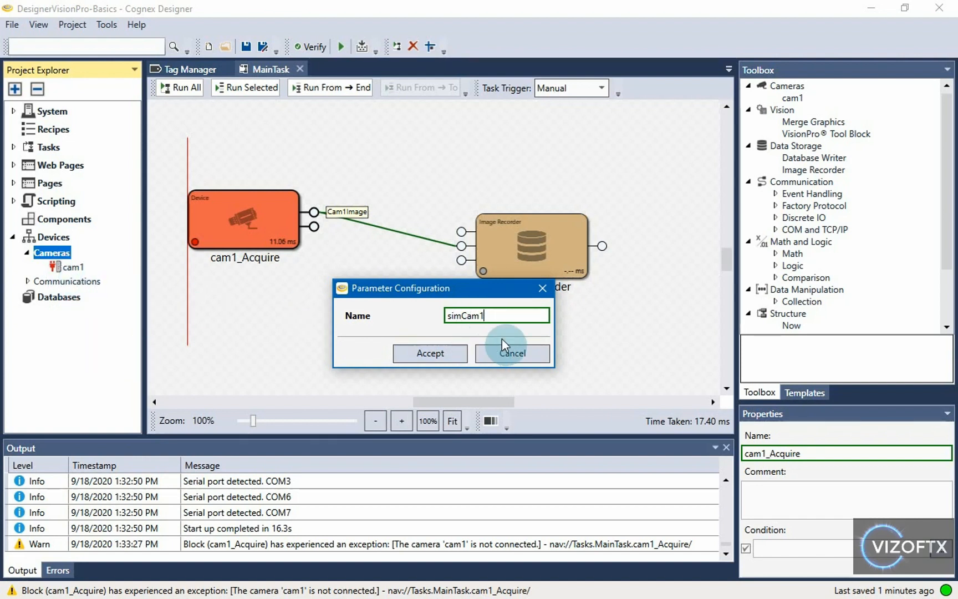
drag(449, 315, 461, 315)
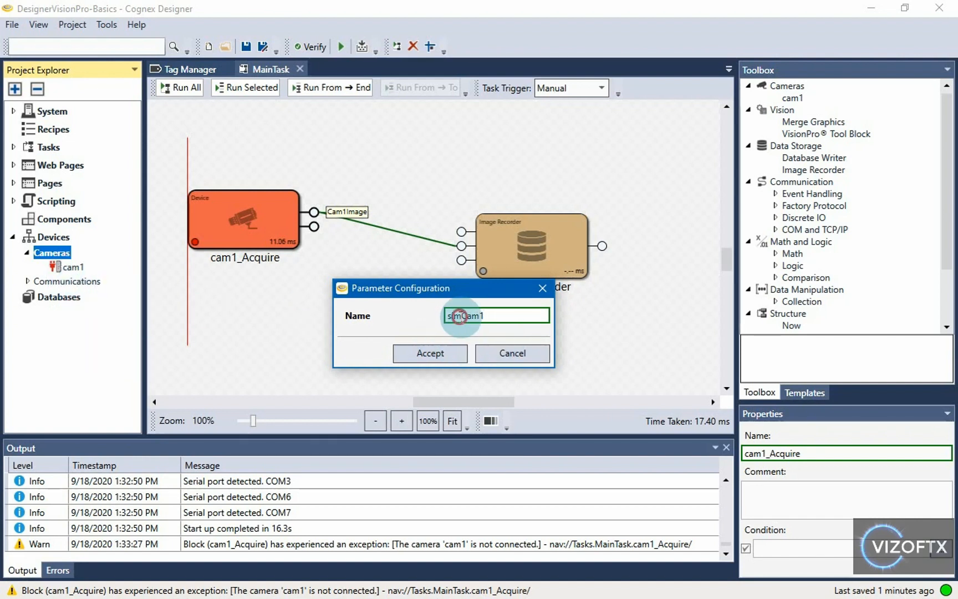
click(454, 355)
click(64, 267)
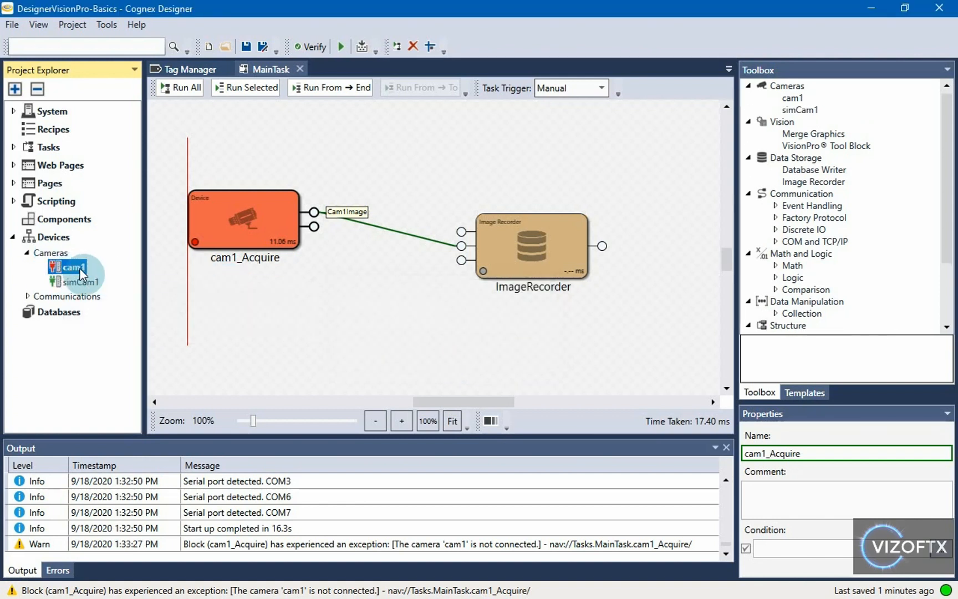
Step: Choose simCam1 as cam1's simulation device through cam1's Simulate option
click(83, 282)
right_click(70, 269)
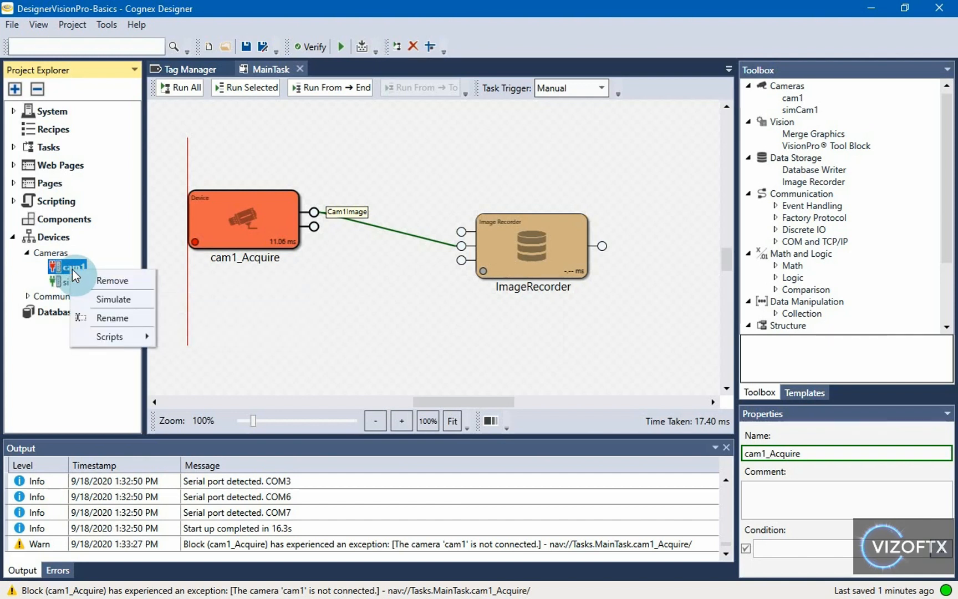
click(132, 300)
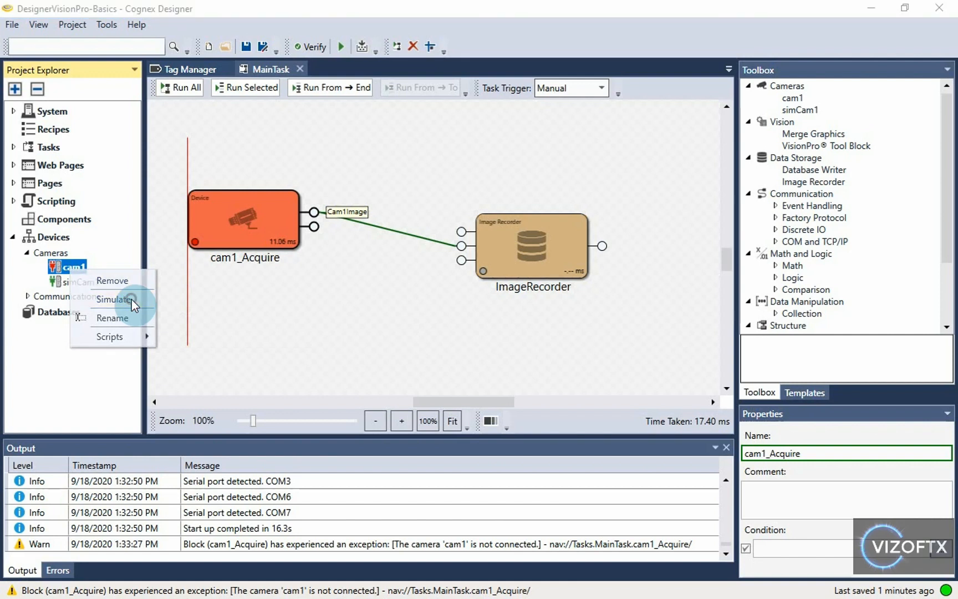
click(450, 240)
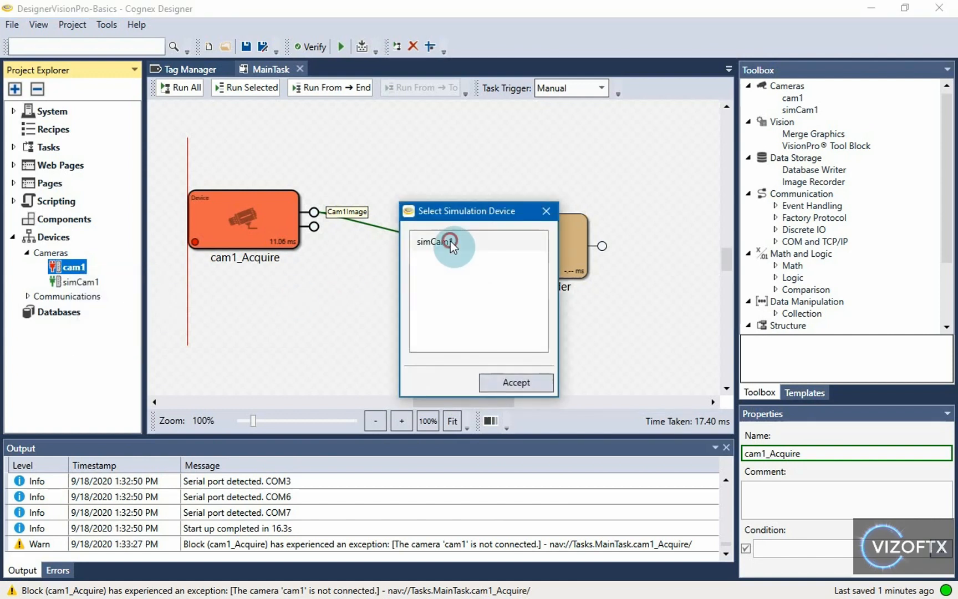
click(529, 381)
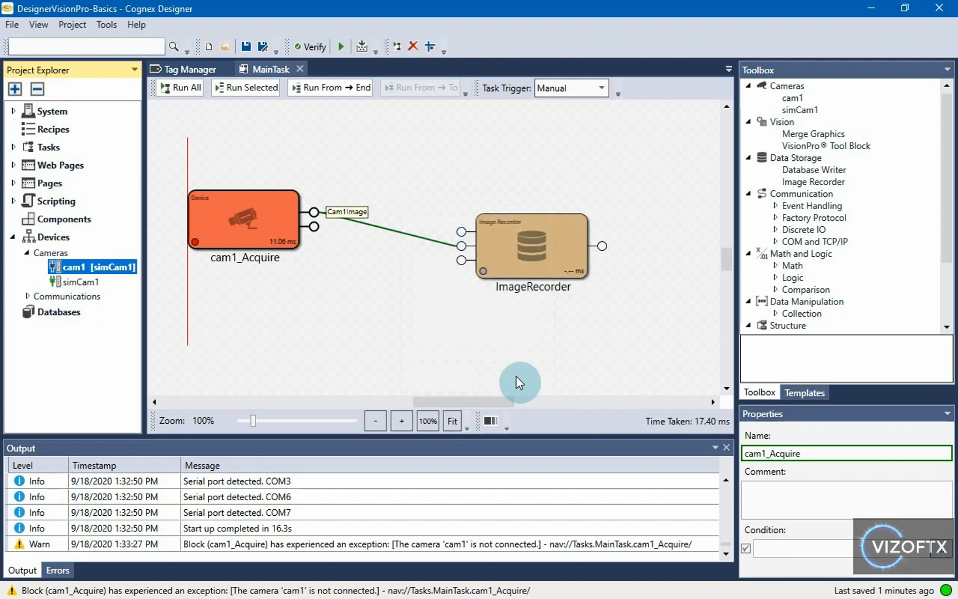
click(53, 269)
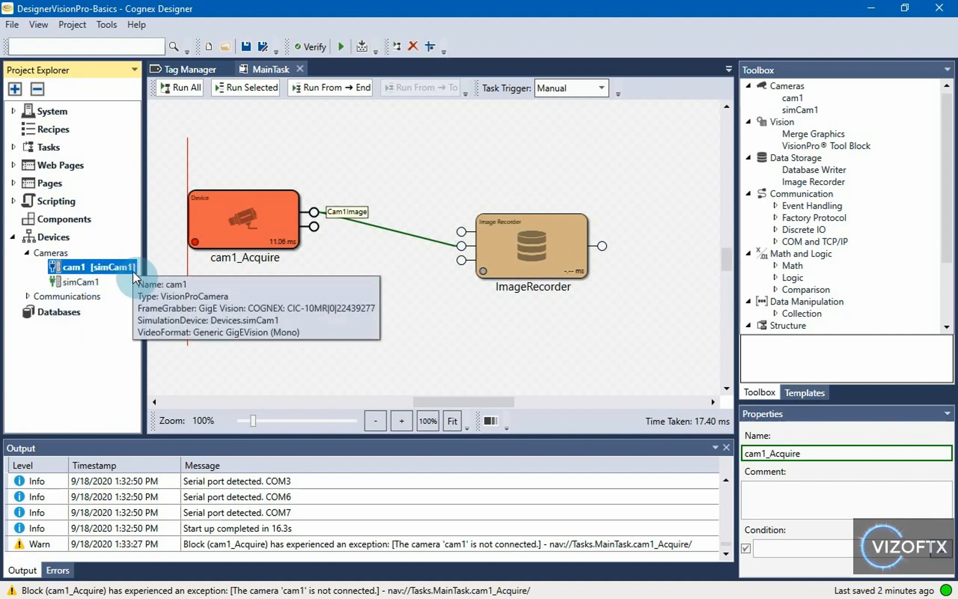
click(90, 281)
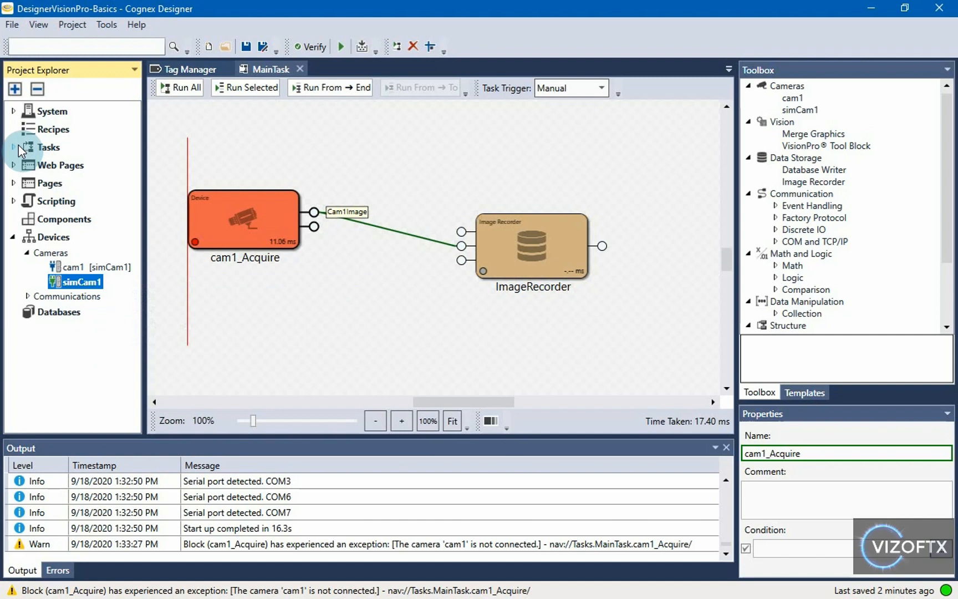
Step: Run MainTask again with cam1 now simulated, then select simCam1
click(222, 144)
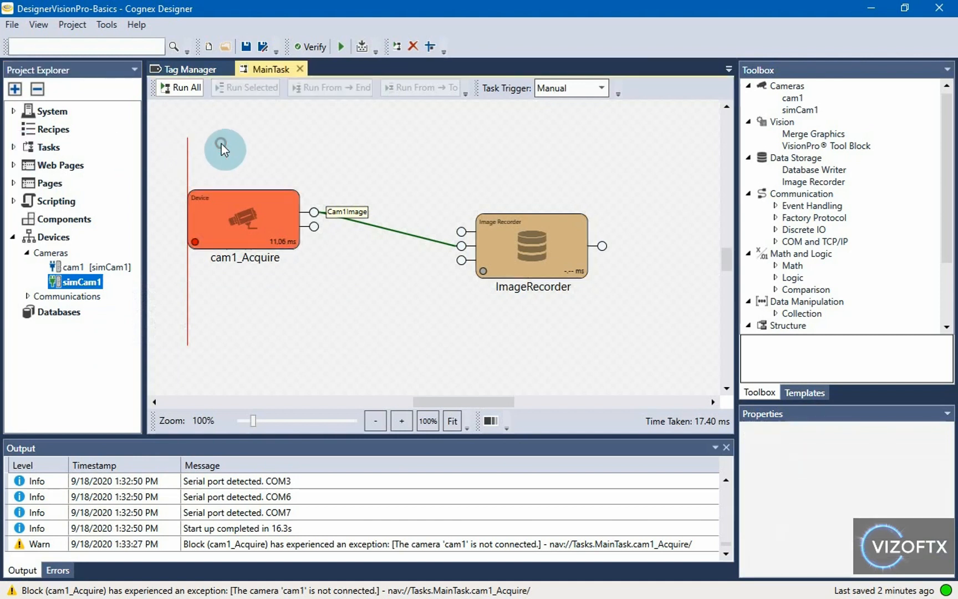
click(187, 85)
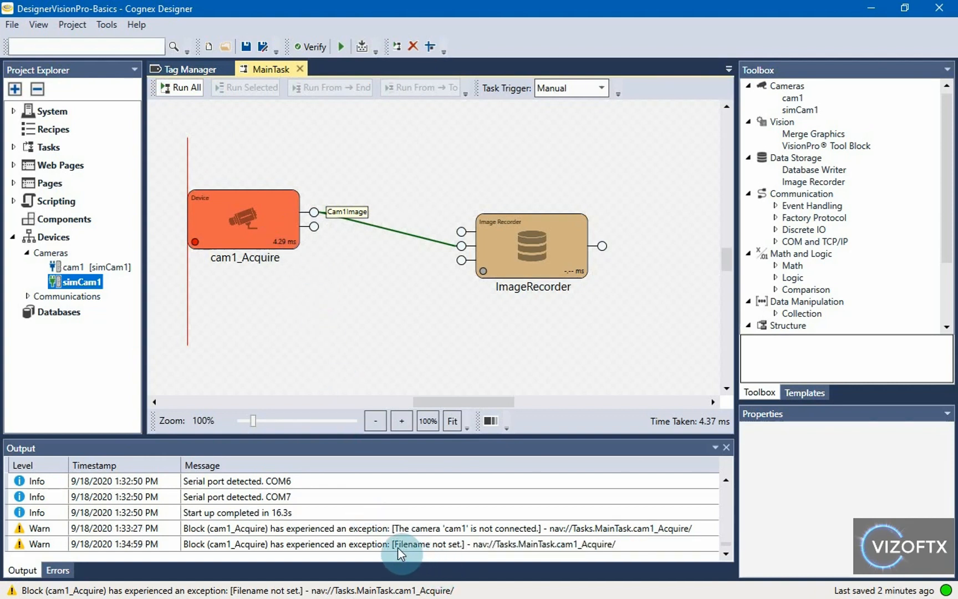
mouse_move(423, 547)
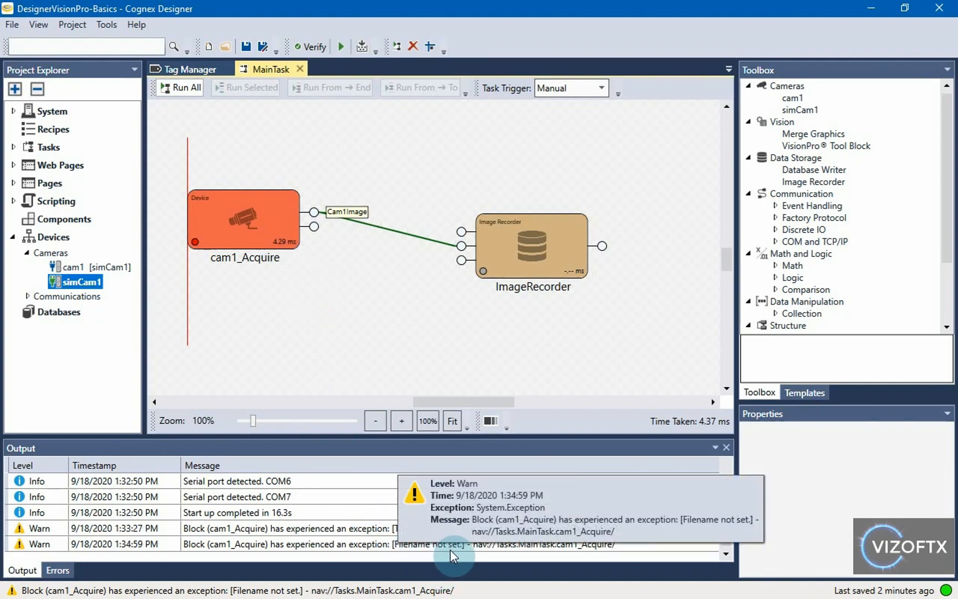
click(77, 283)
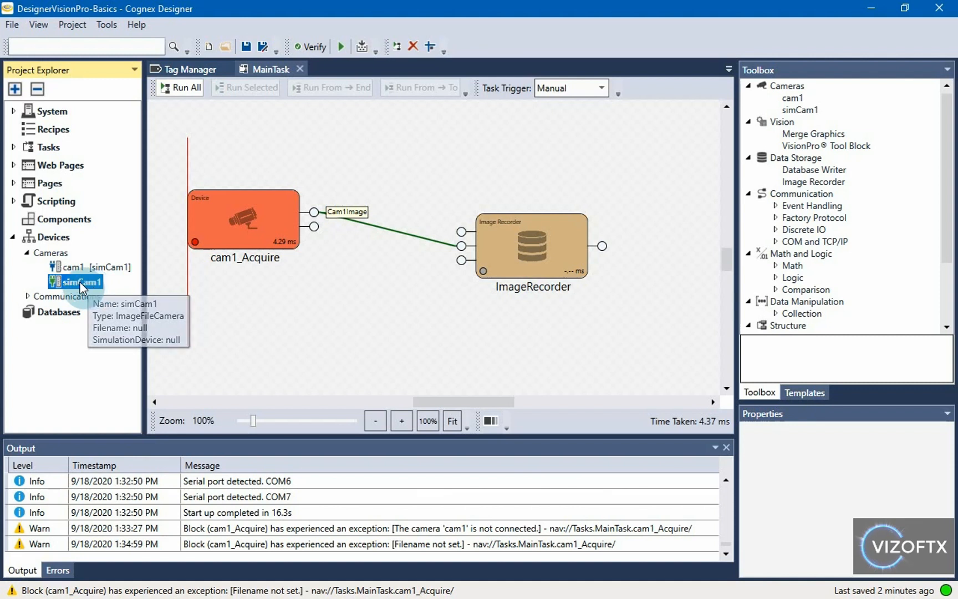
Step: Pick 08.bmp from ImgsTestFolder as simCam1's image file and accept it
double_click(79, 281)
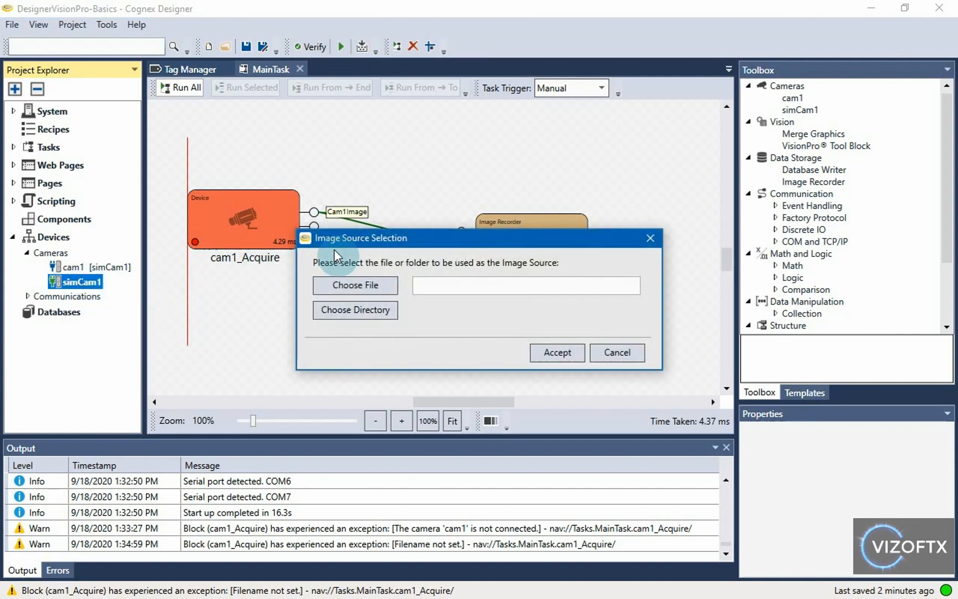
click(342, 285)
drag(589, 238, 387, 155)
click(321, 328)
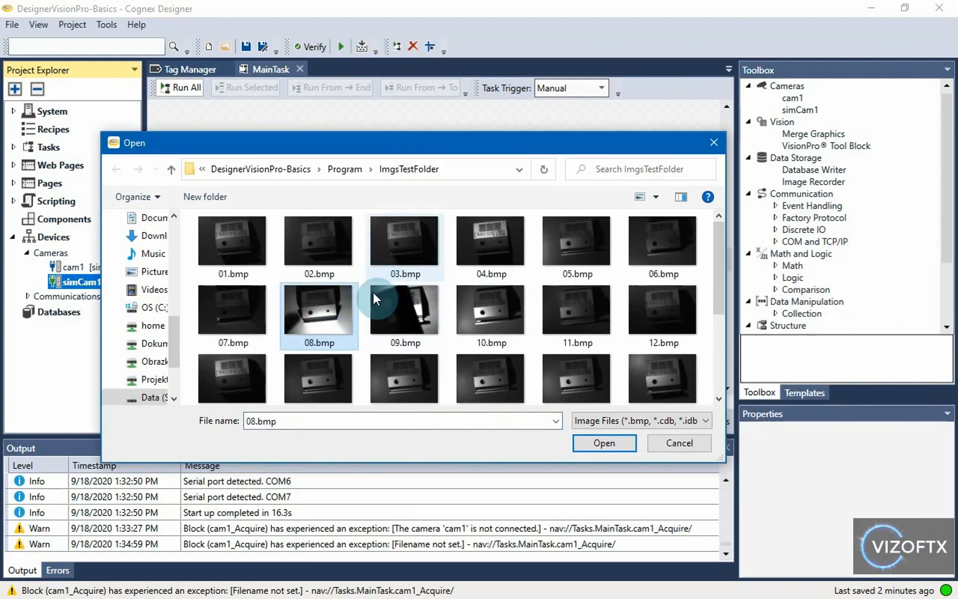
click(606, 442)
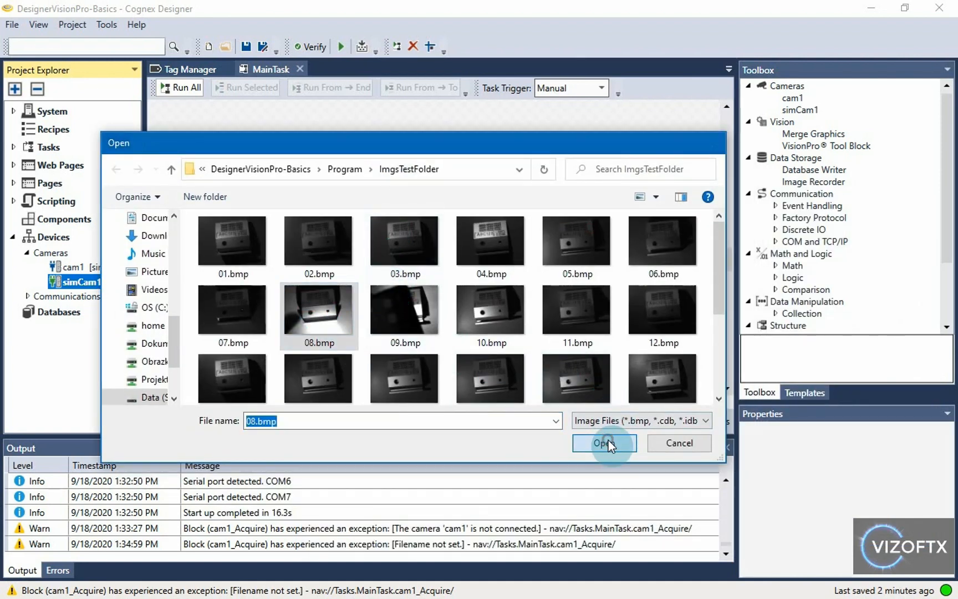
drag(421, 284, 673, 284)
click(627, 284)
drag(559, 284, 506, 291)
click(559, 353)
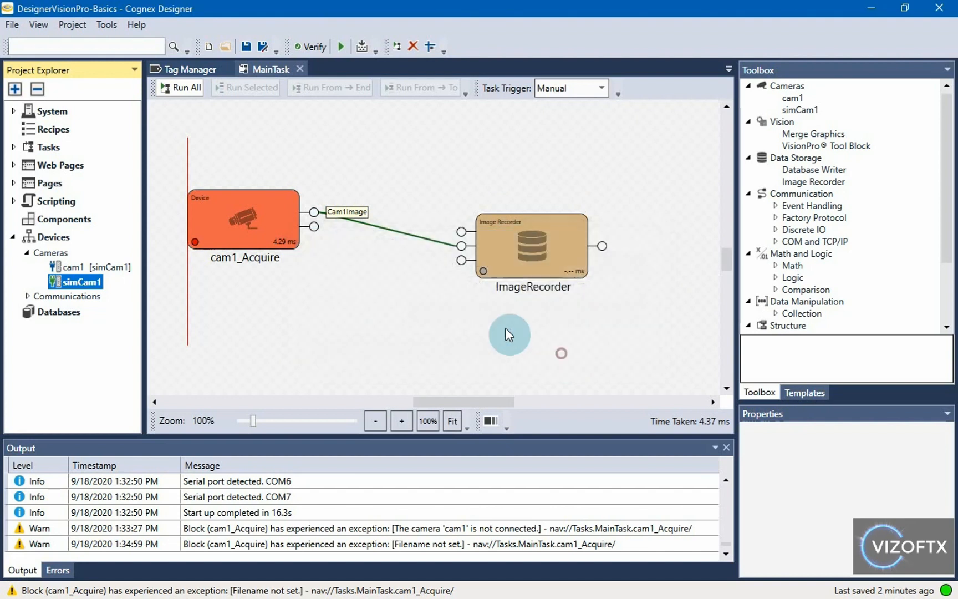
Step: Run MainTask three times, preview the Cam1Image output, and select cam1_Acquire to view its properties
click(169, 83)
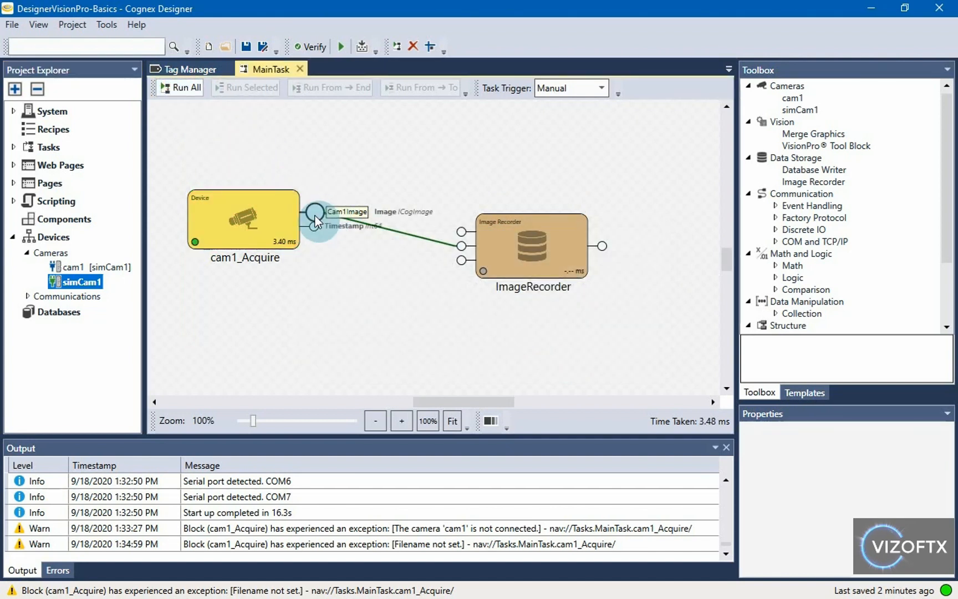
mouse_move(315, 215)
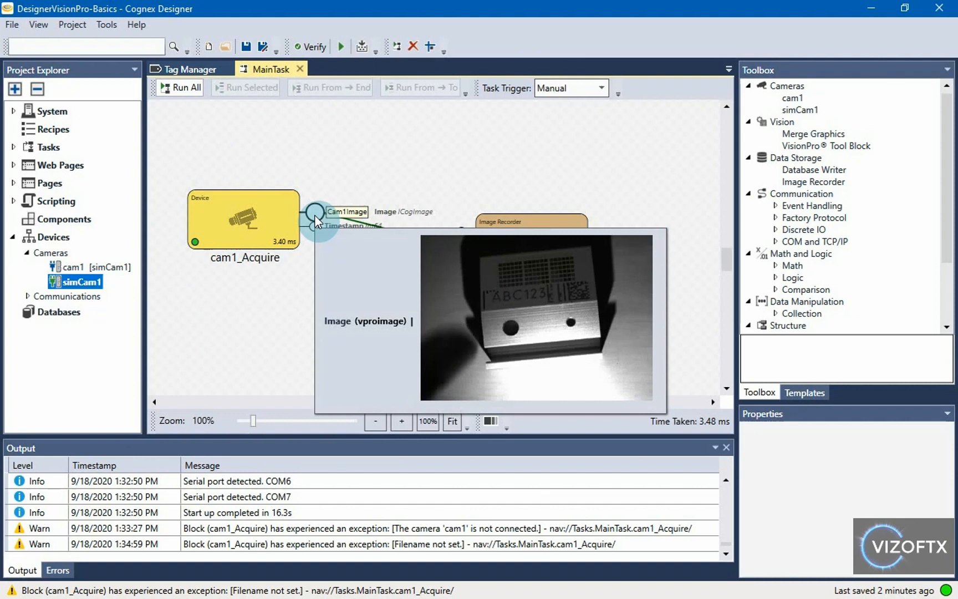
click(186, 91)
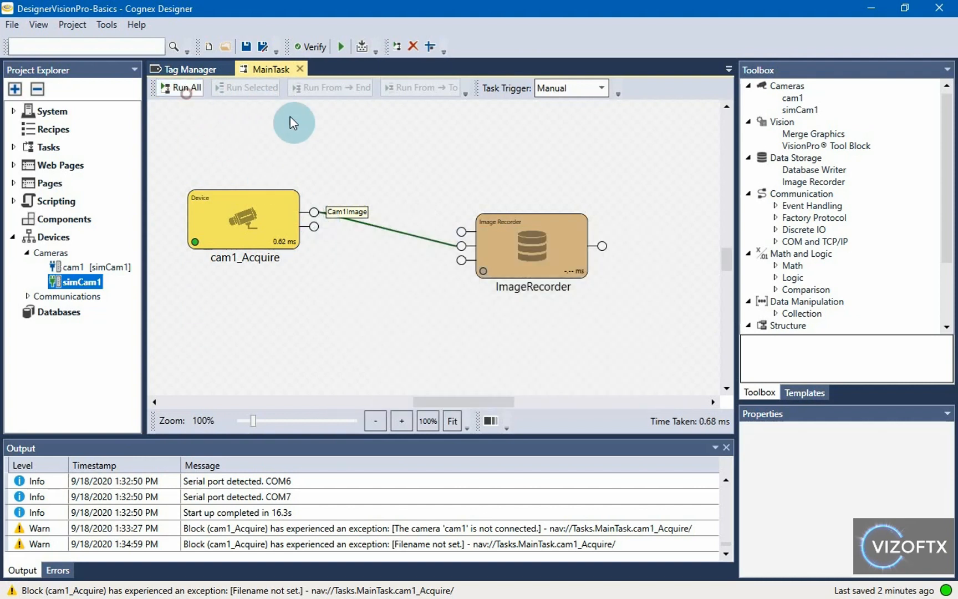
mouse_move(317, 215)
click(186, 92)
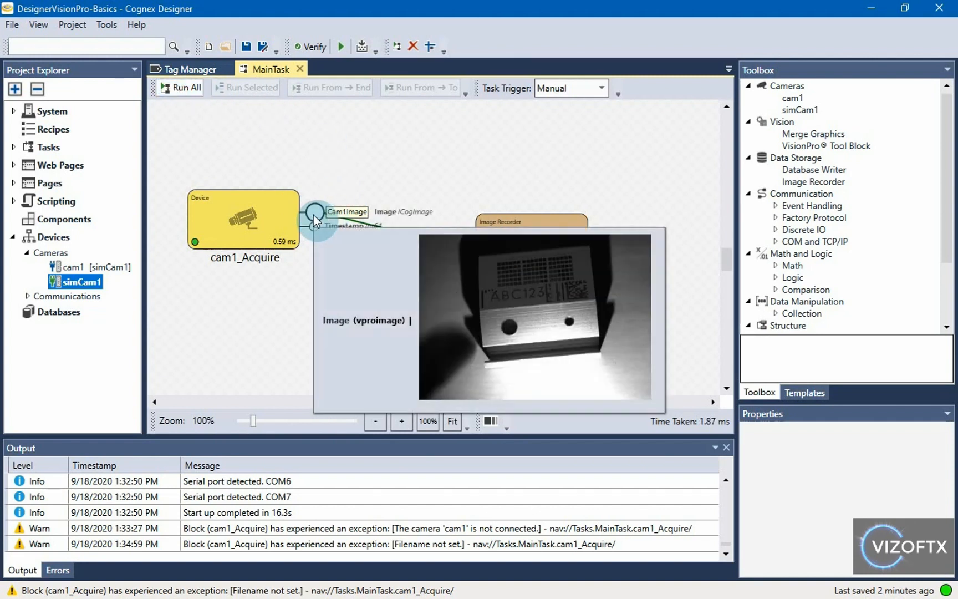
click(254, 229)
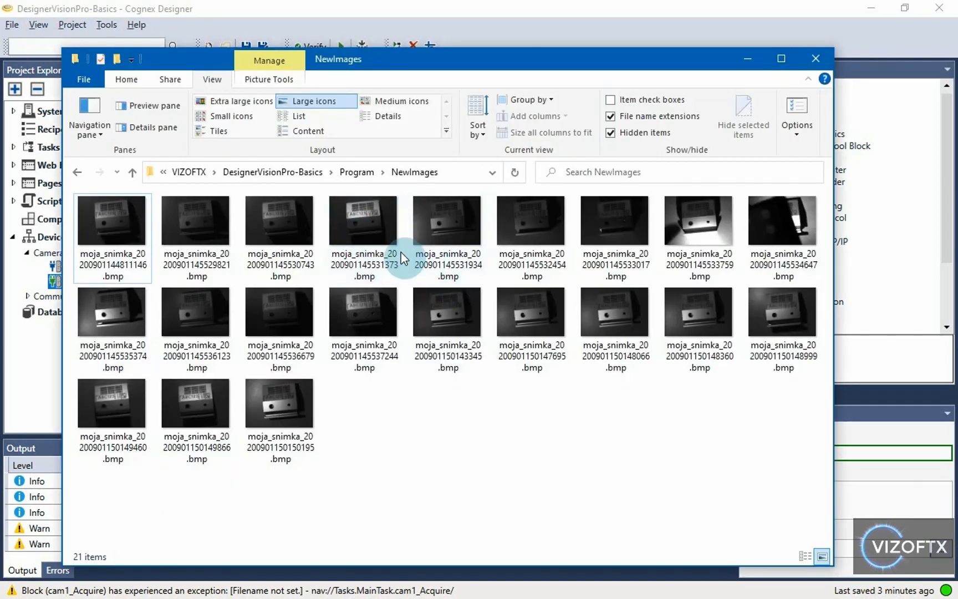
Step: Look over the recorded images in the NewImages folder, then return to Designer
click(395, 255)
click(388, 347)
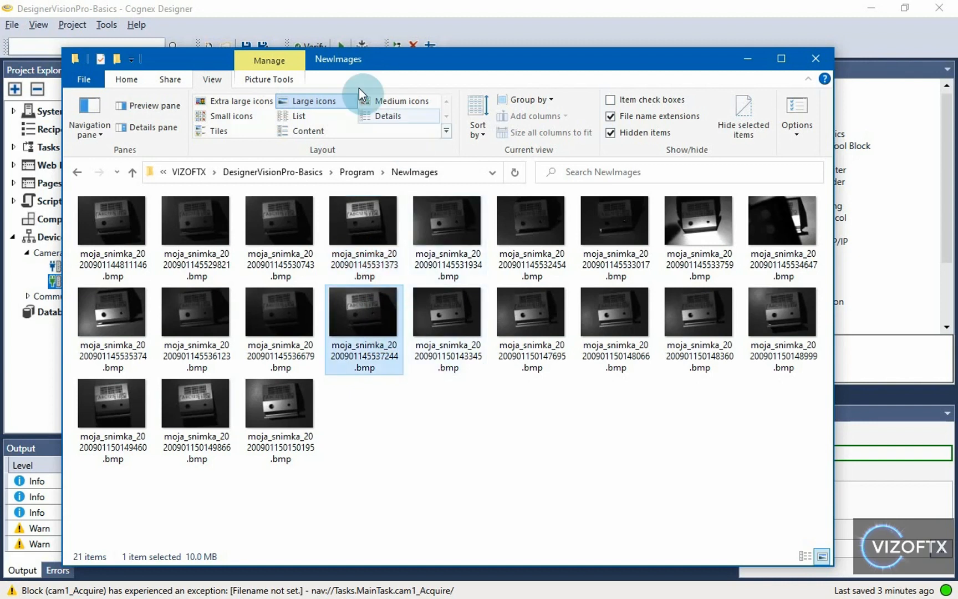
click(222, 431)
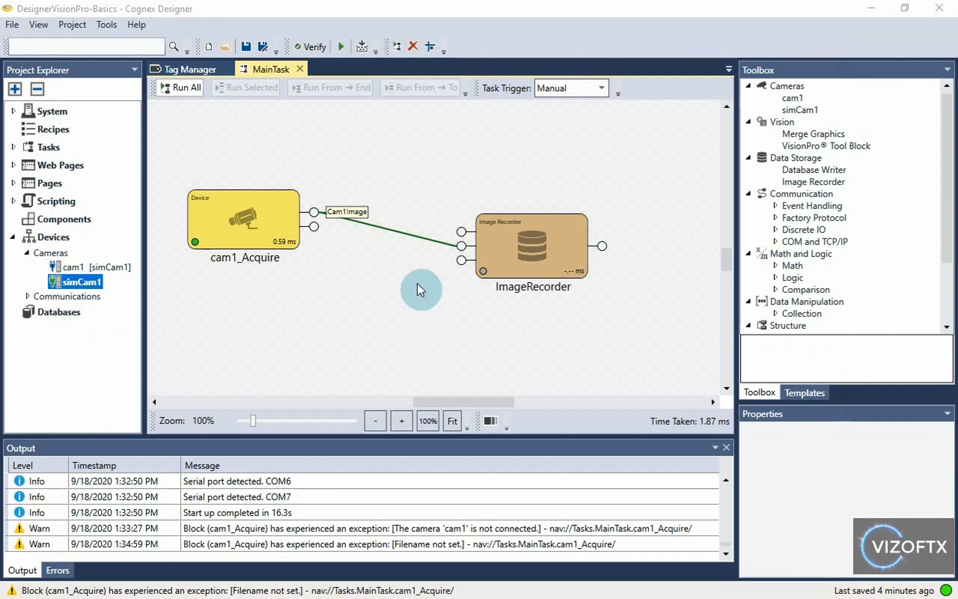
click(418, 283)
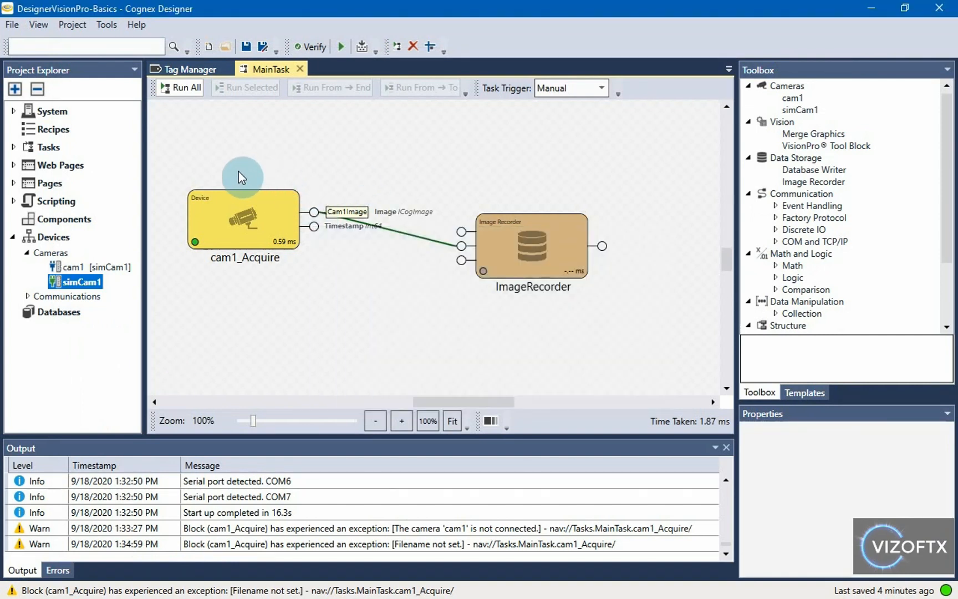
Step: Switch simCam1's image source to the ImgsTestFolder directory and accept
double_click(102, 283)
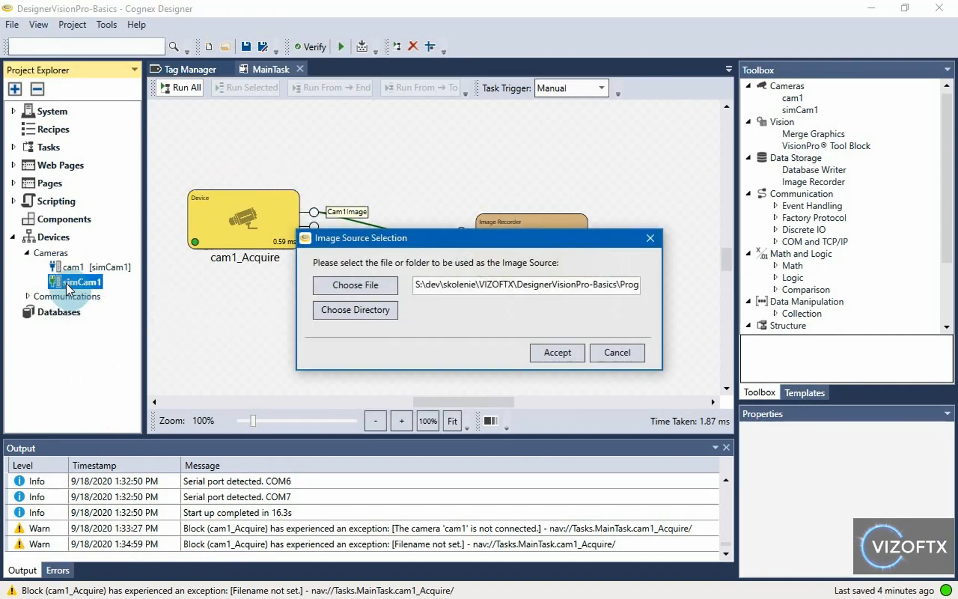
drag(380, 239, 271, 194)
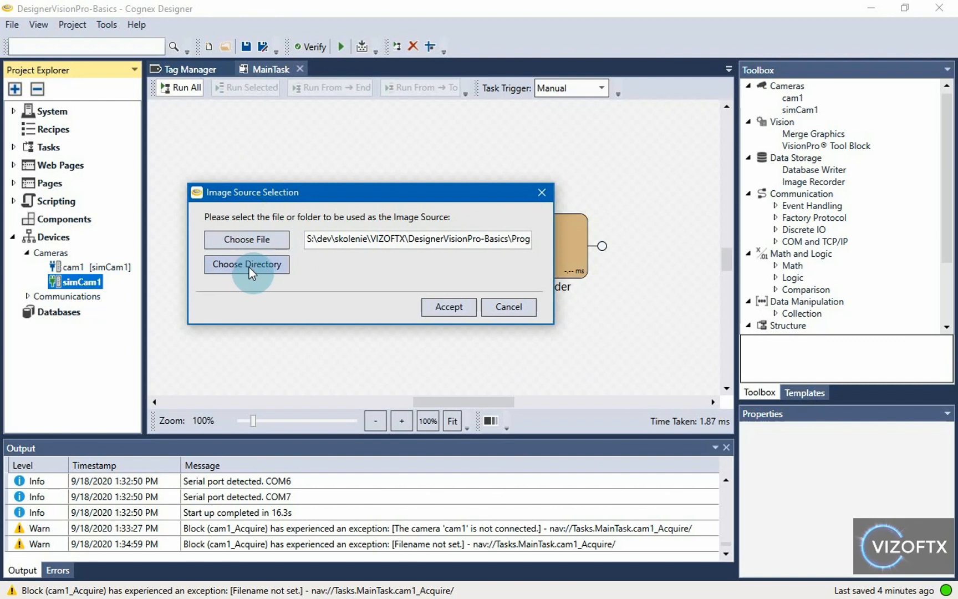
click(245, 265)
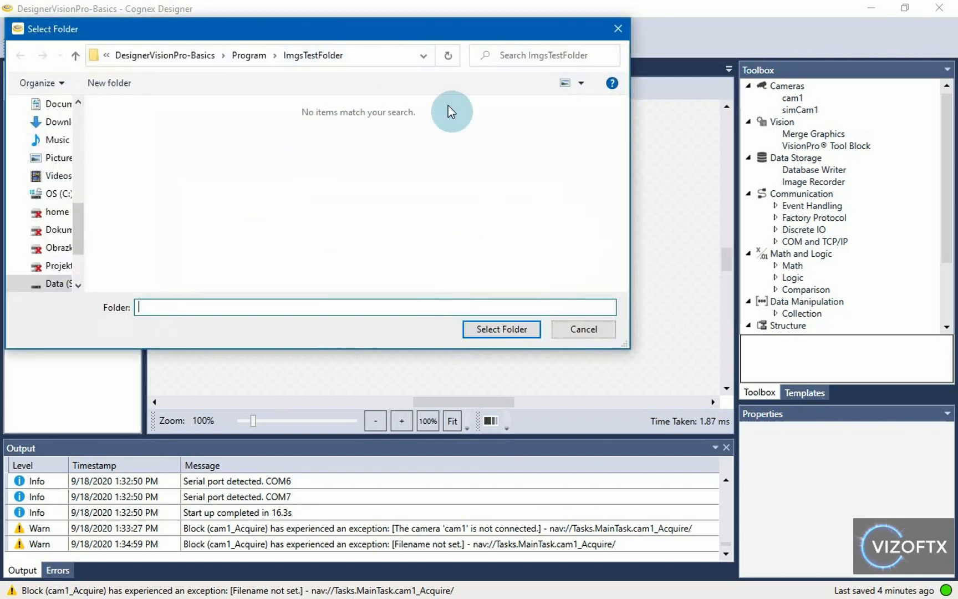
click(372, 55)
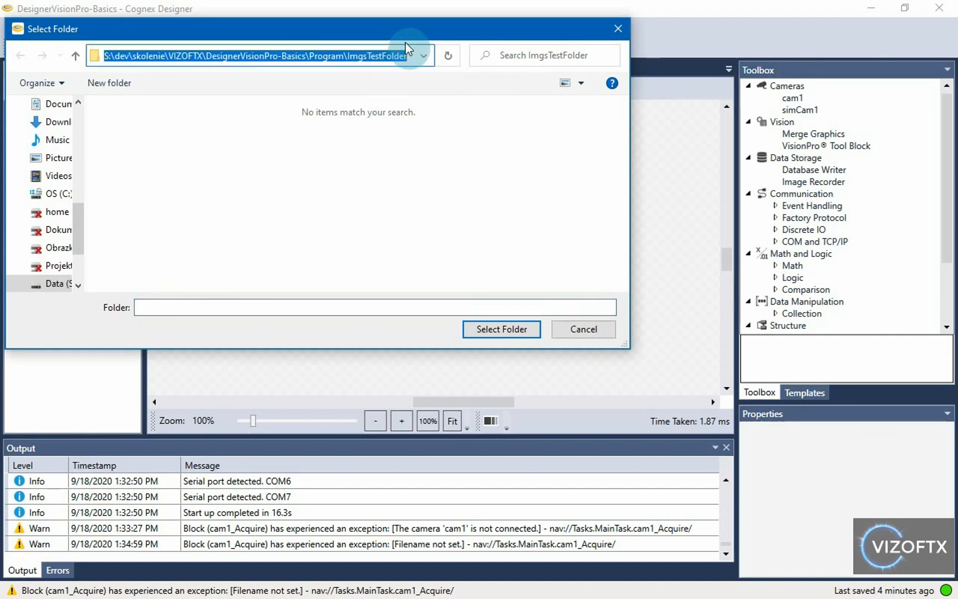
click(495, 331)
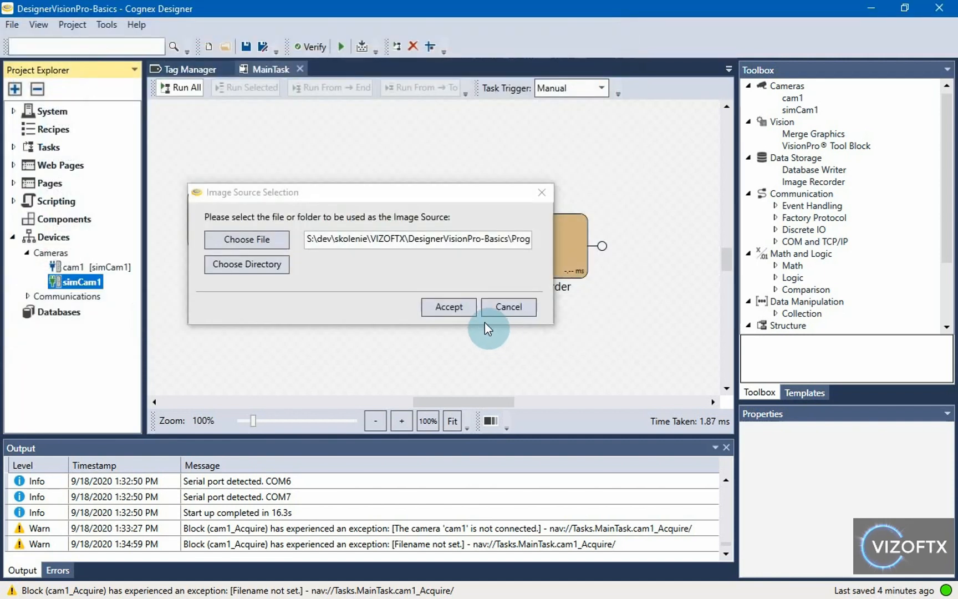
drag(436, 238, 259, 241)
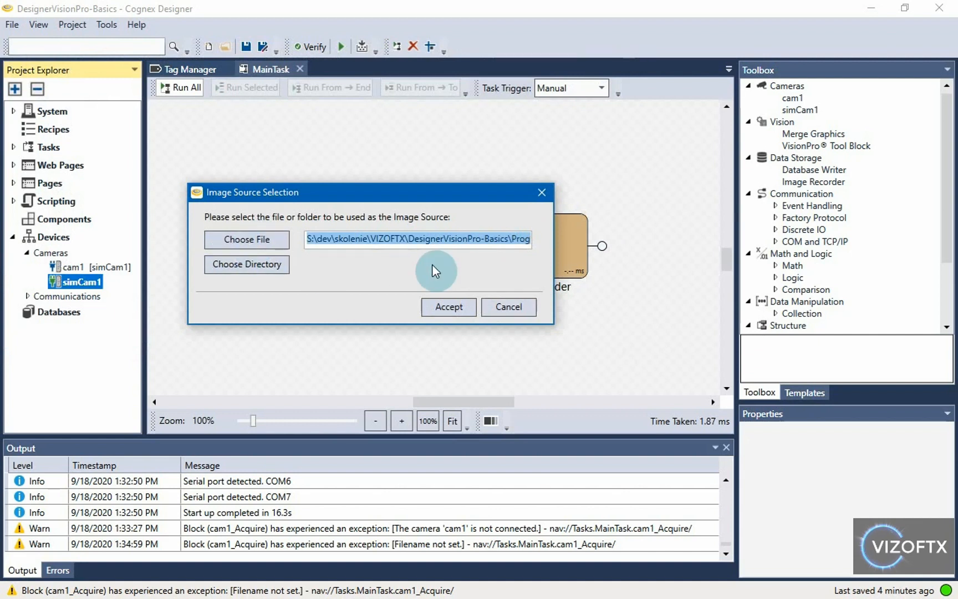
click(457, 309)
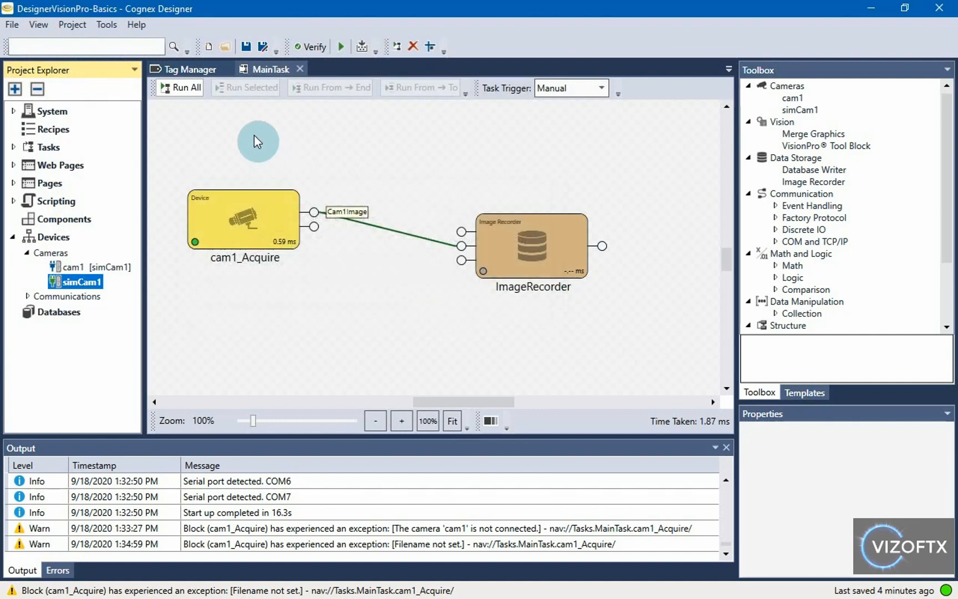
Step: Run MainTask three times, previewing Cam1Image, to pull successive images from the folder
click(185, 94)
mouse_move(316, 212)
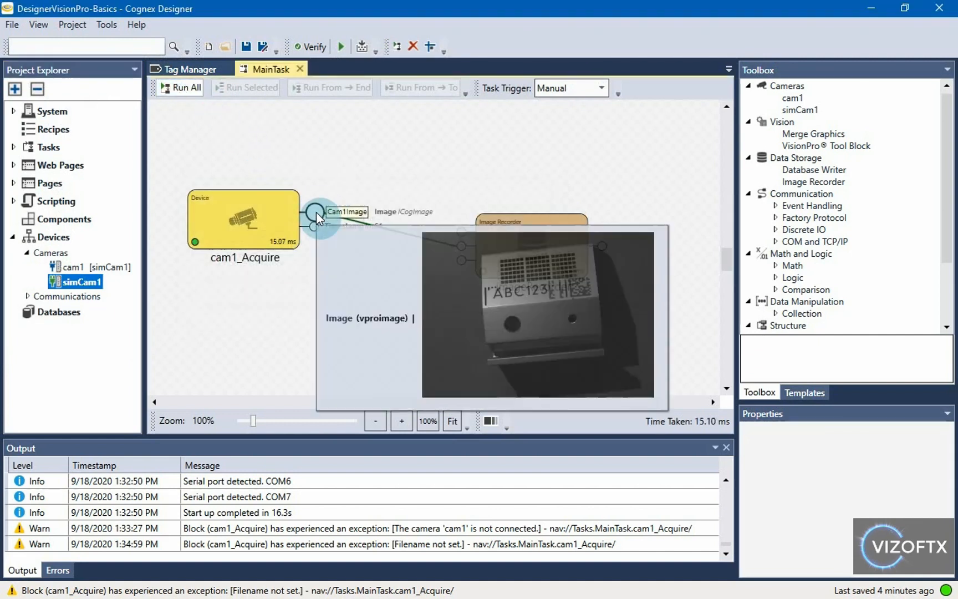
click(181, 87)
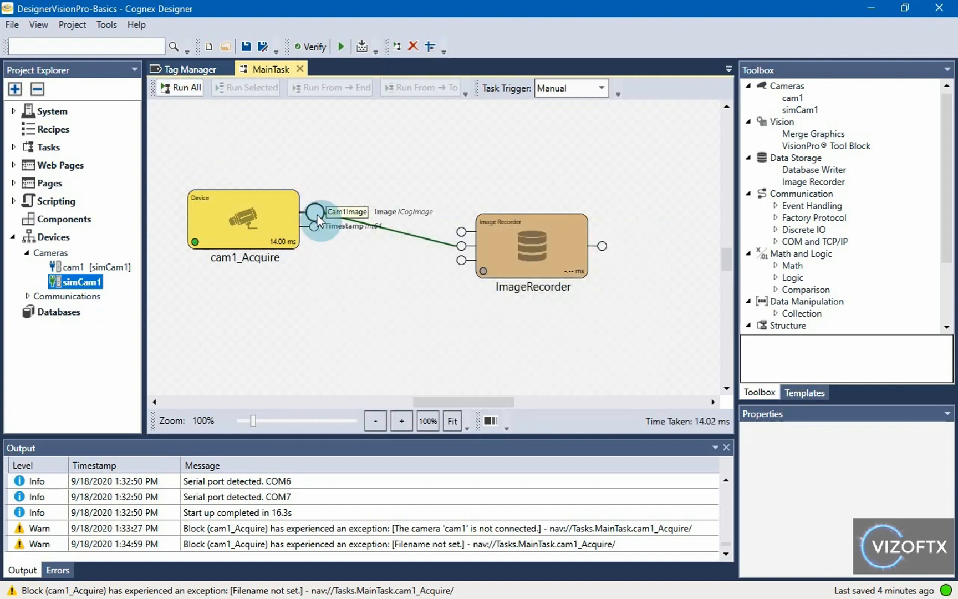
click(183, 89)
Step: Start test mode, acquire one new image, then stop test mode
click(340, 48)
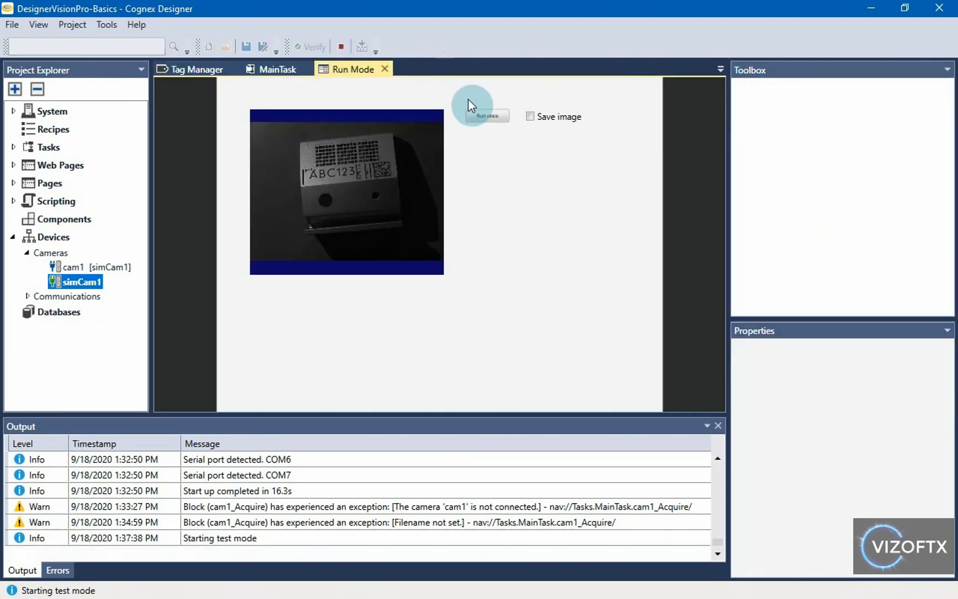
click(491, 117)
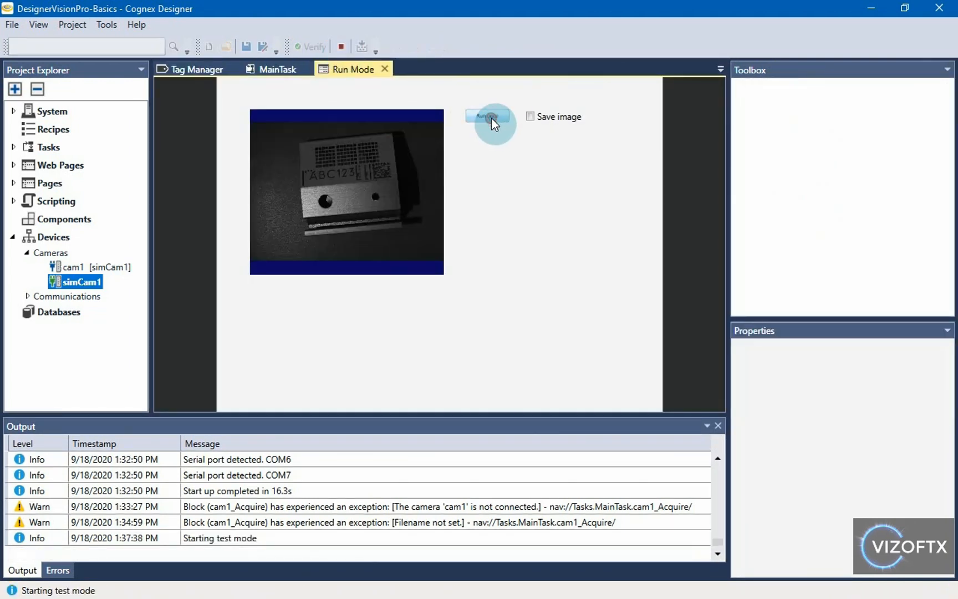
click(342, 47)
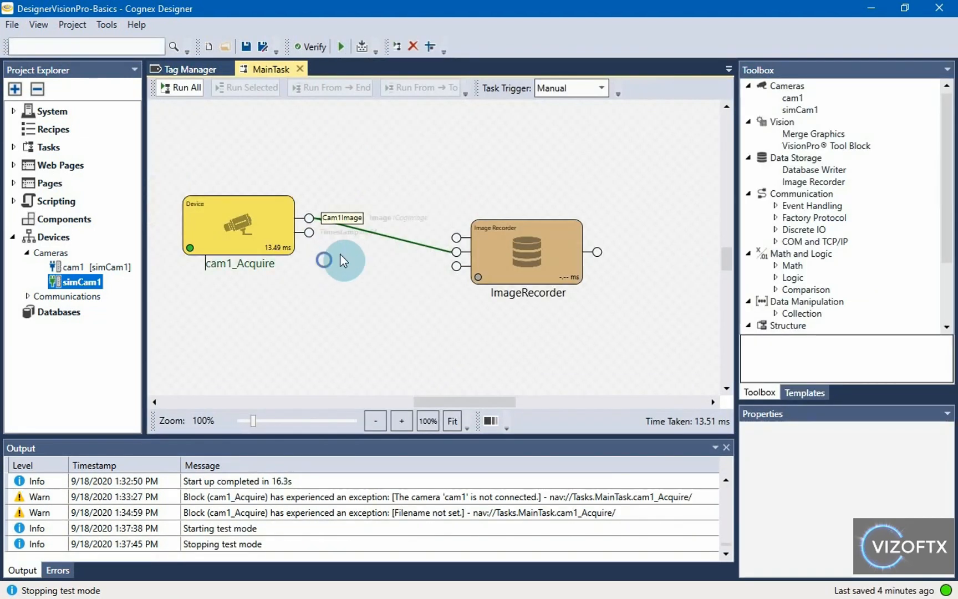
Step: Review the recorded images in NewImages, then go back to Cognex Designer
key(alt+Tab)
click(138, 254)
click(287, 404)
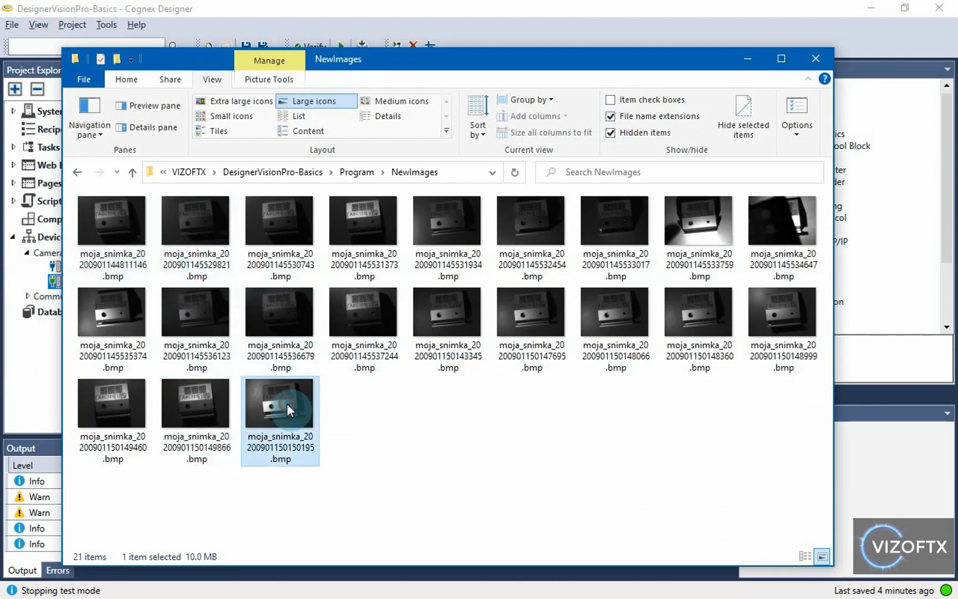
click(122, 245)
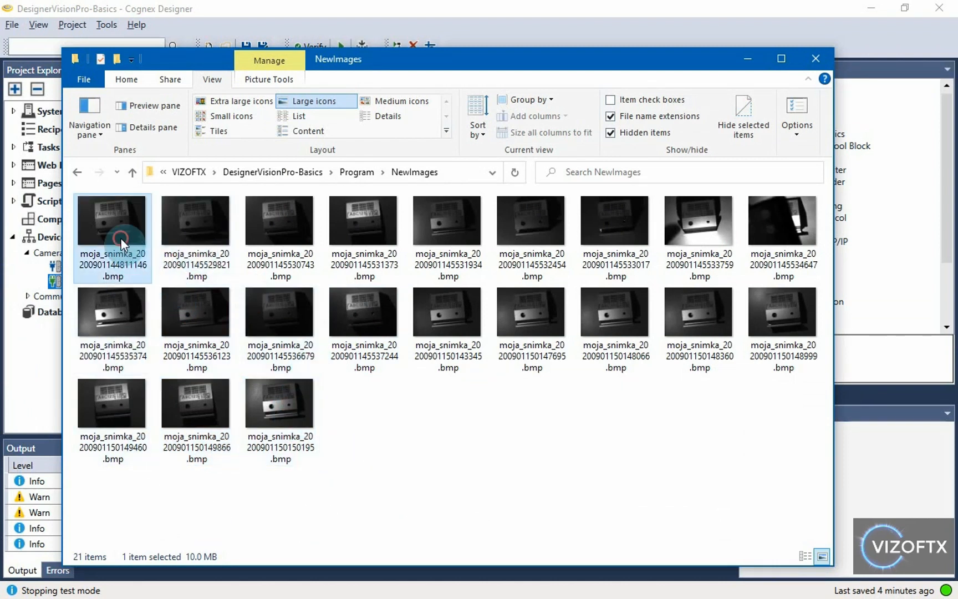
click(444, 2)
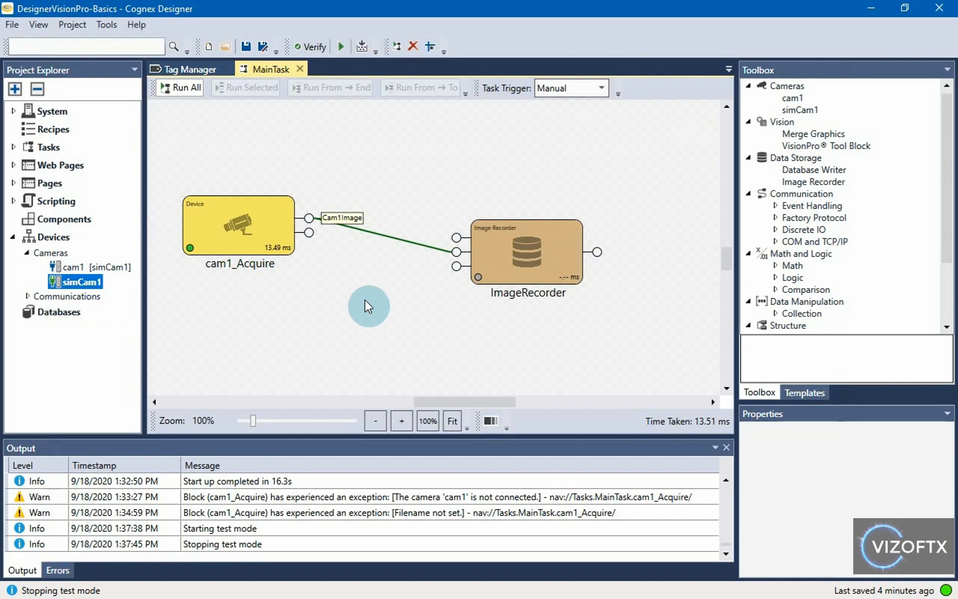
Step: Navigate from NewImages up to Program and open the Imgs folder with its 8 images
key(alt+Tab)
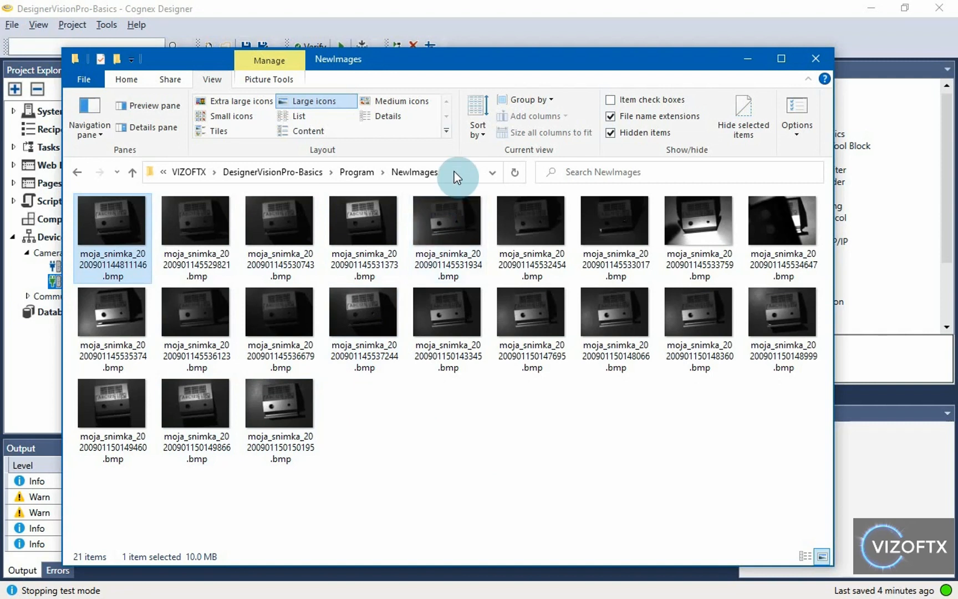
click(360, 172)
double_click(175, 235)
click(435, 173)
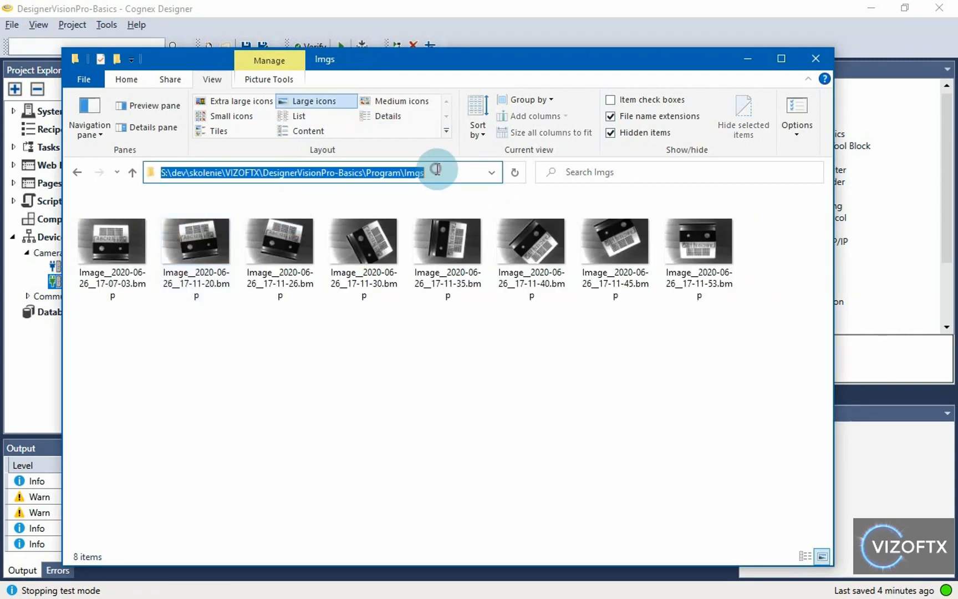
click(491, 7)
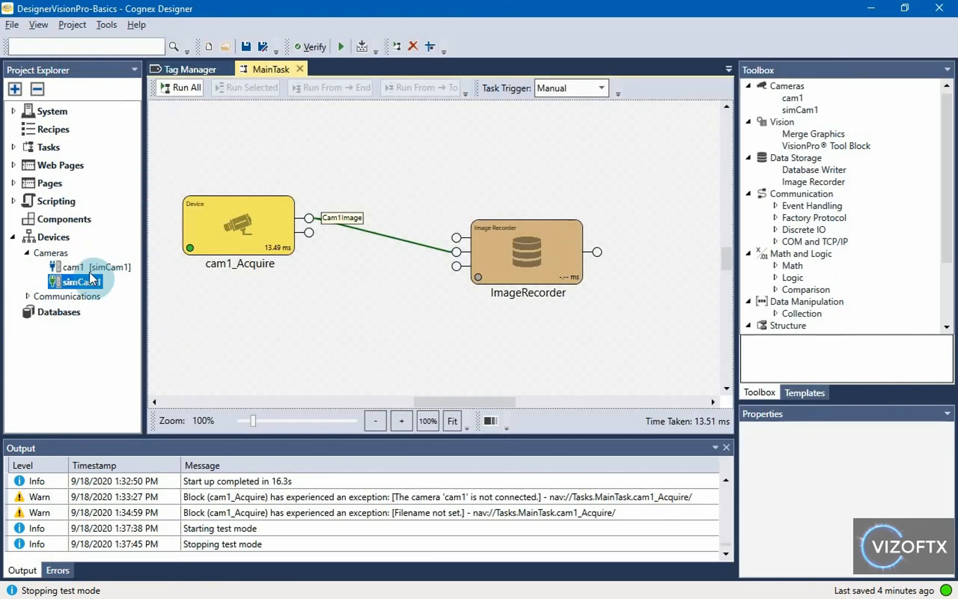
Step: Select simCam1 and open the Watch list from the Tools menu
mouse_move(86, 284)
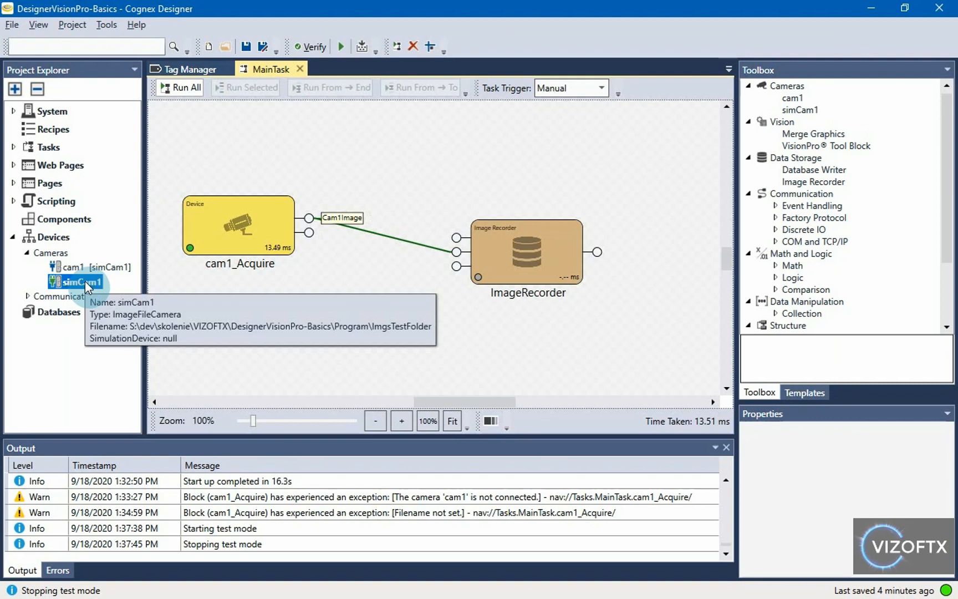
click(76, 284)
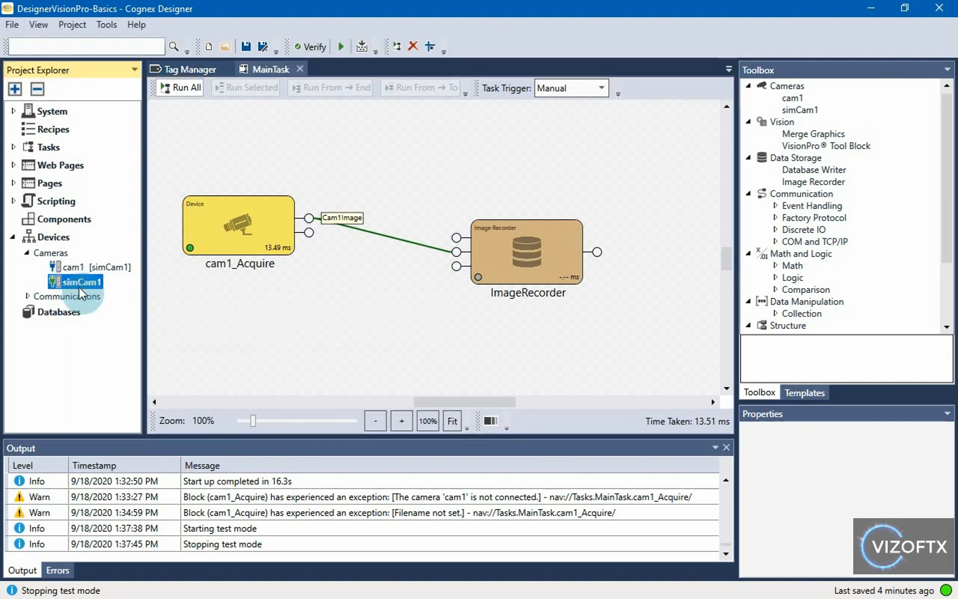
click(107, 25)
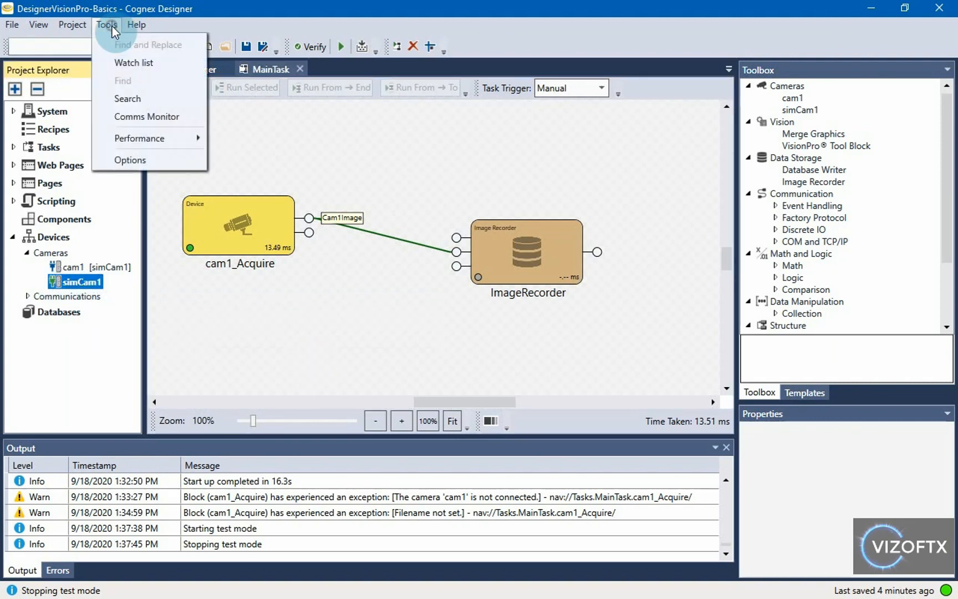
click(126, 65)
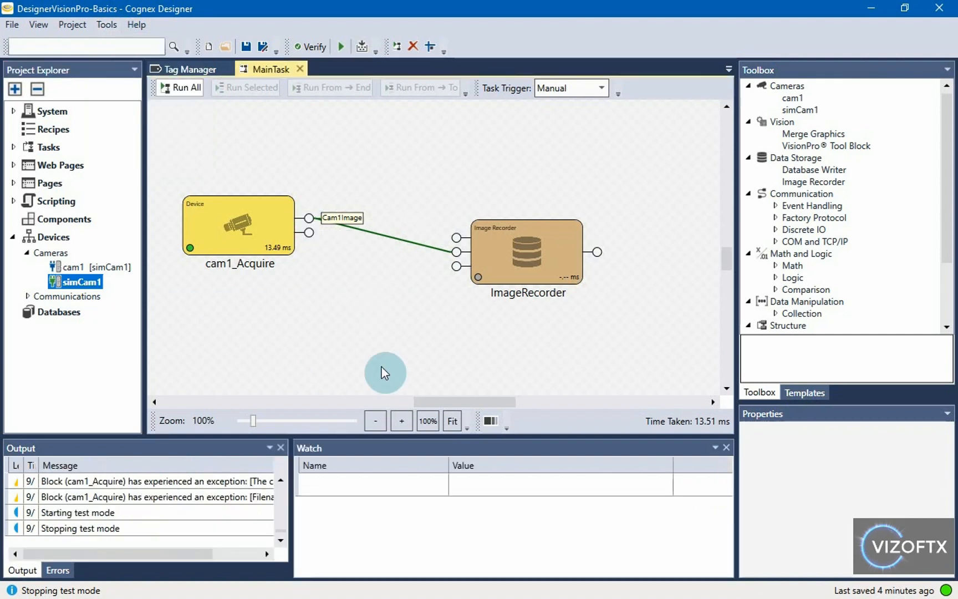
Step: Add watches for Devices.simCam1.CurrentIndex and Devices.simCam1.NextIndex, reading 20 and 0
click(373, 490)
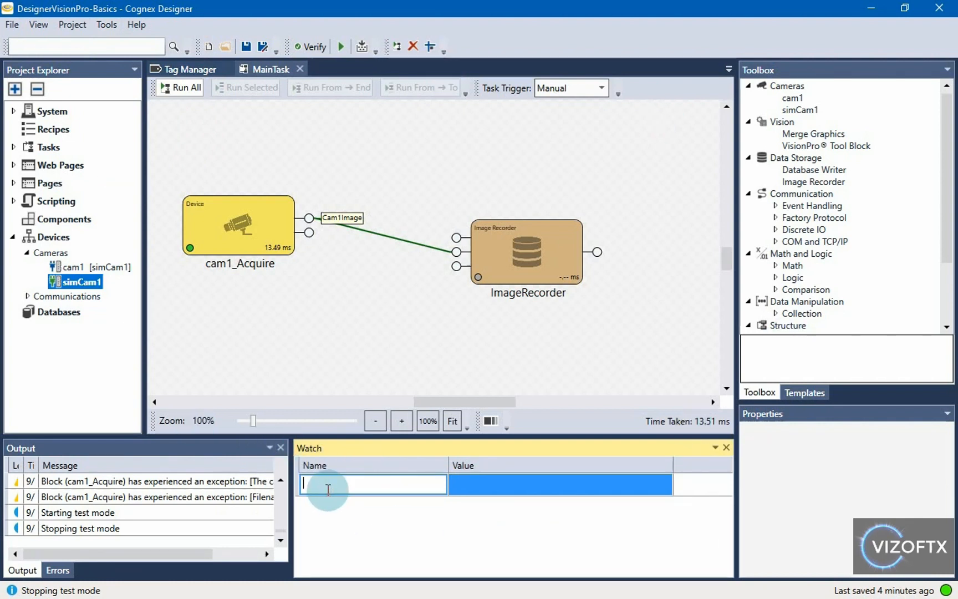
text(Devi)
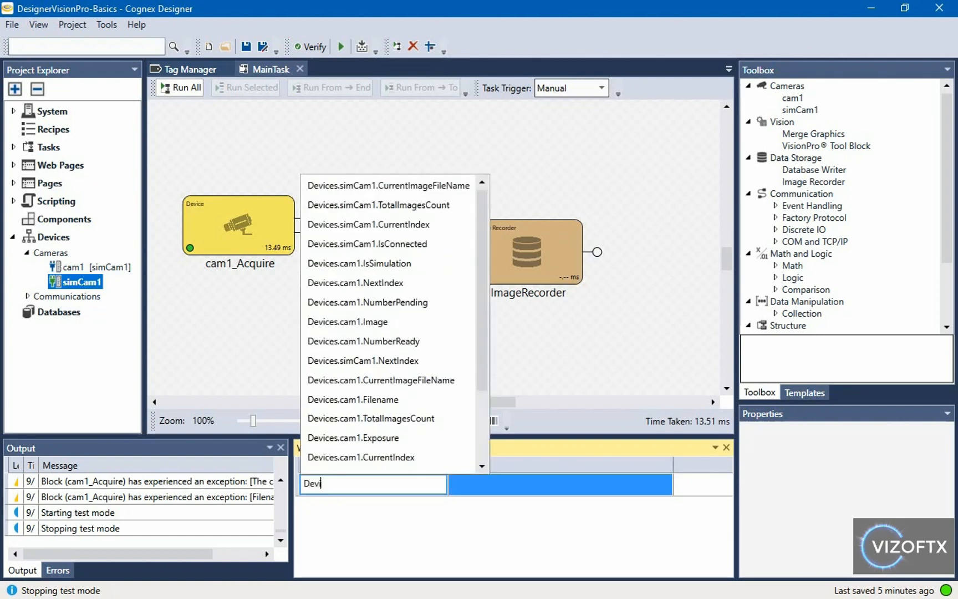
key(Down)
key(Down)
key(Down)
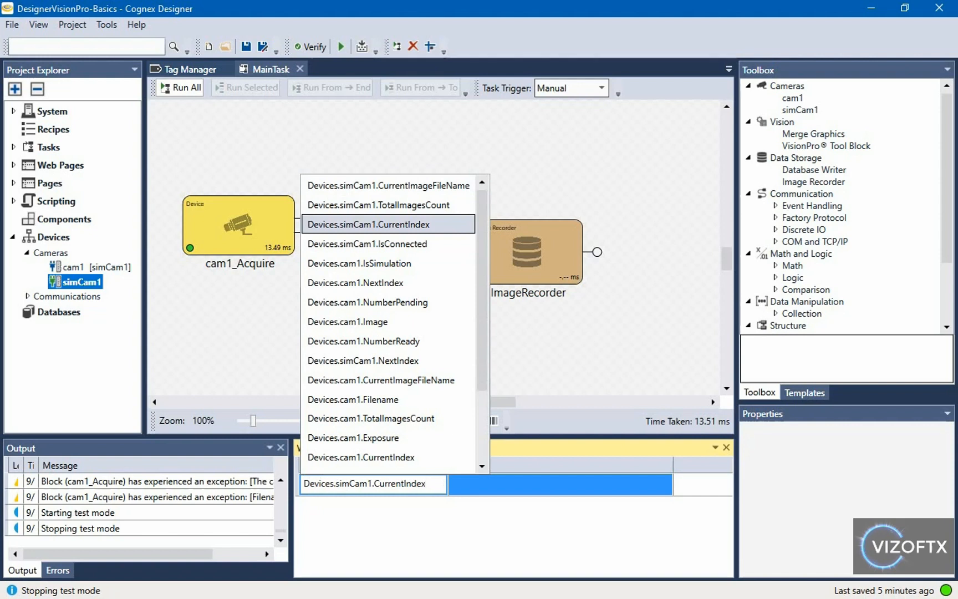
key(Return)
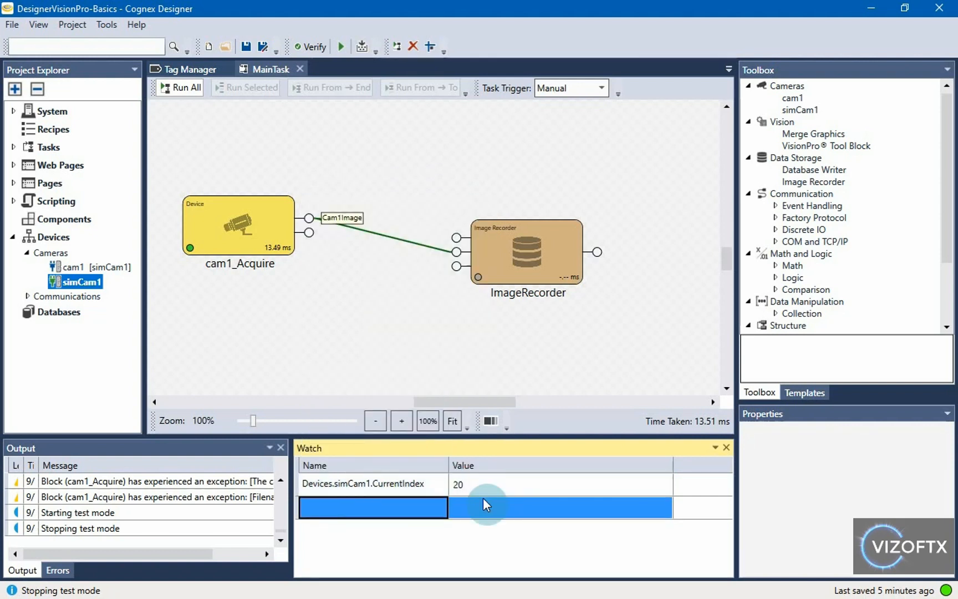
click(355, 507)
text(Devices)
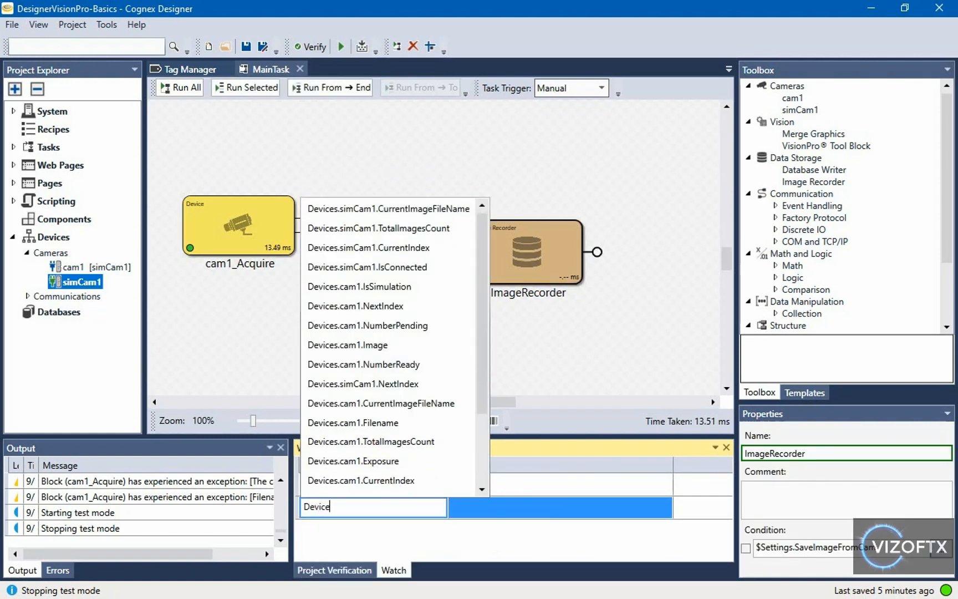
key(Down)
key(Down)
key(Down)
key(Down)
key(Down)
key(Down)
key(Down)
key(Down)
key(Down)
key(Down)
key(Down)
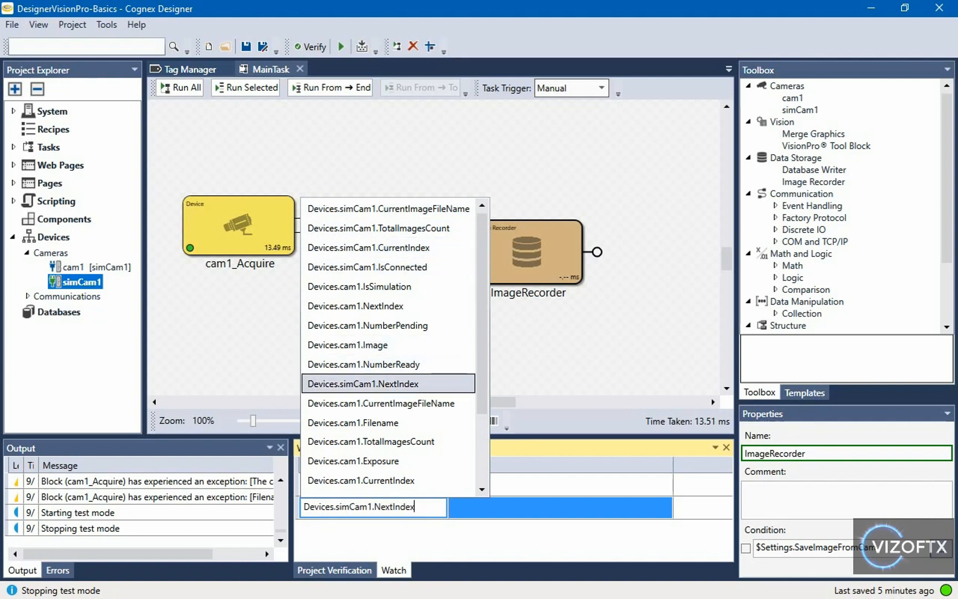
key(Return)
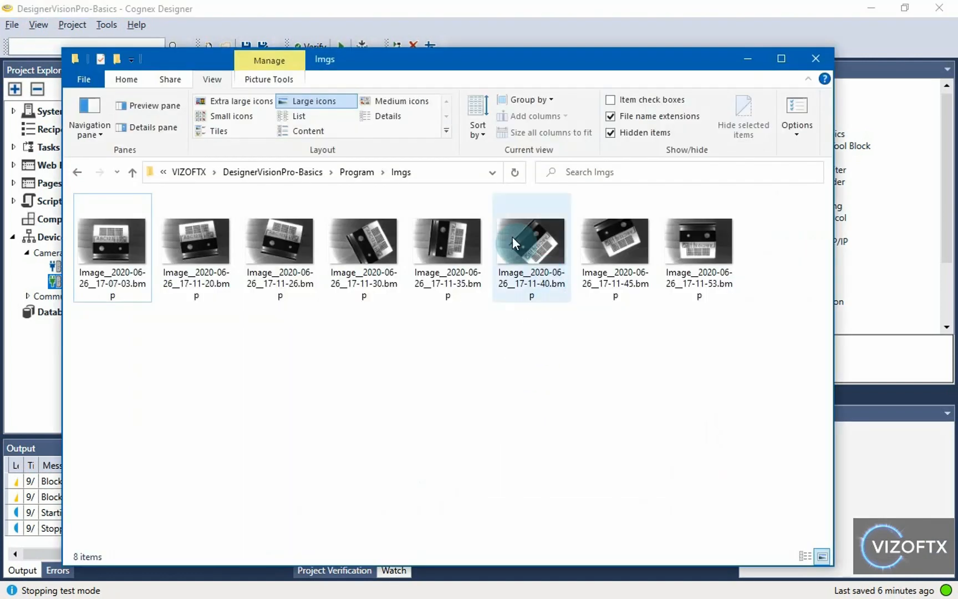
click(361, 169)
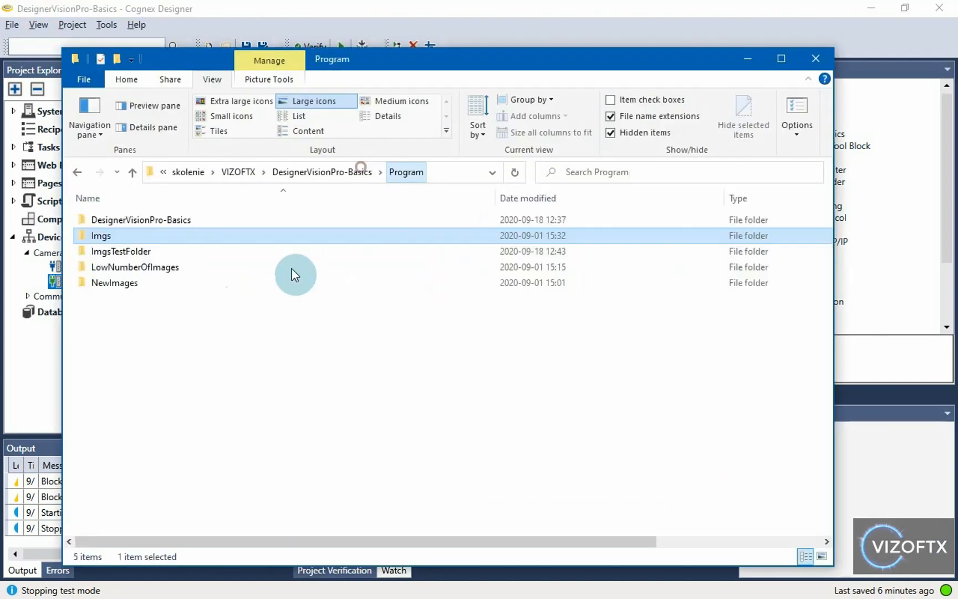
Step: Open the NewImages folder in File Explorer and look over its pictures
double_click(149, 280)
drag(426, 511, 109, 231)
click(127, 264)
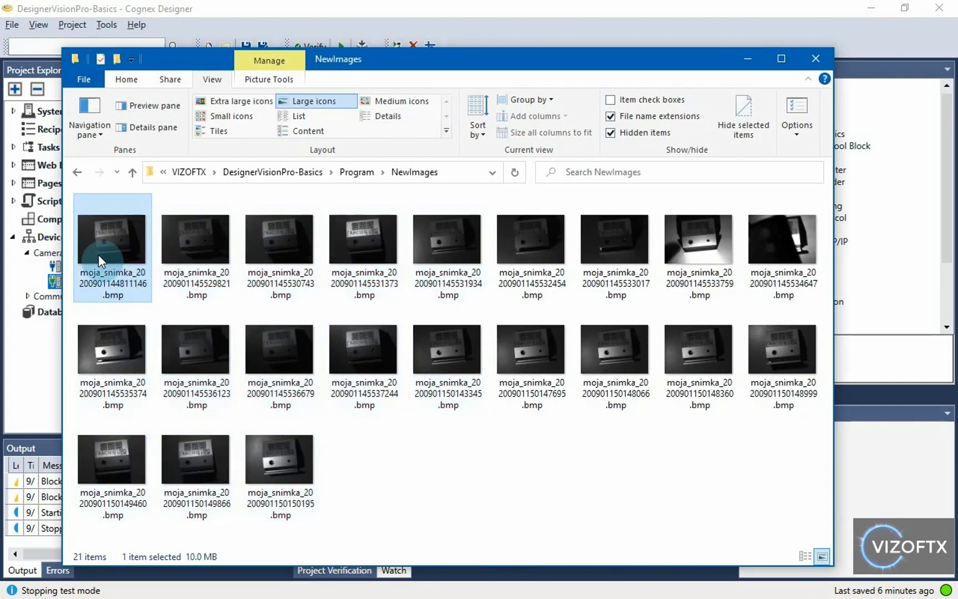
click(267, 482)
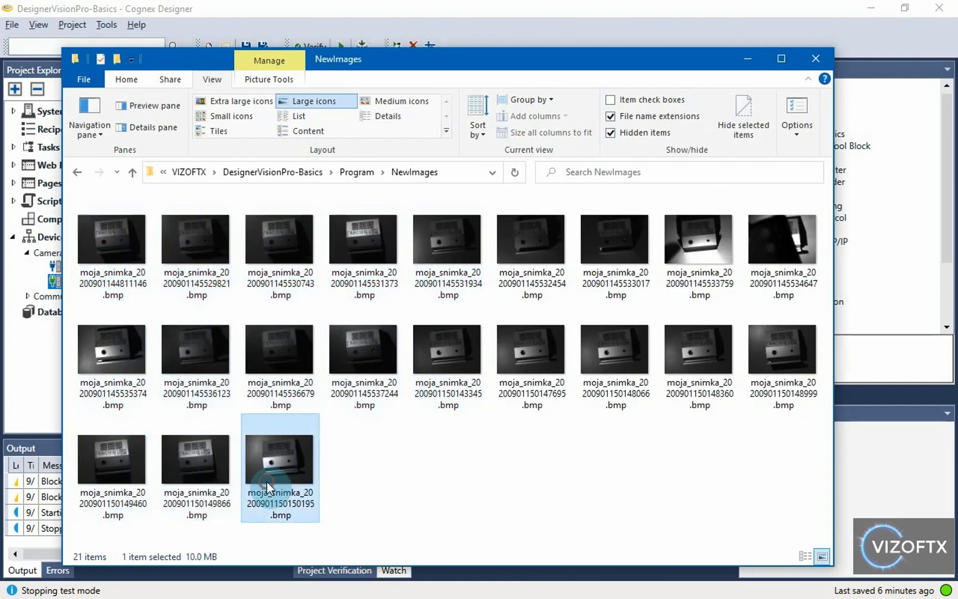
click(758, 58)
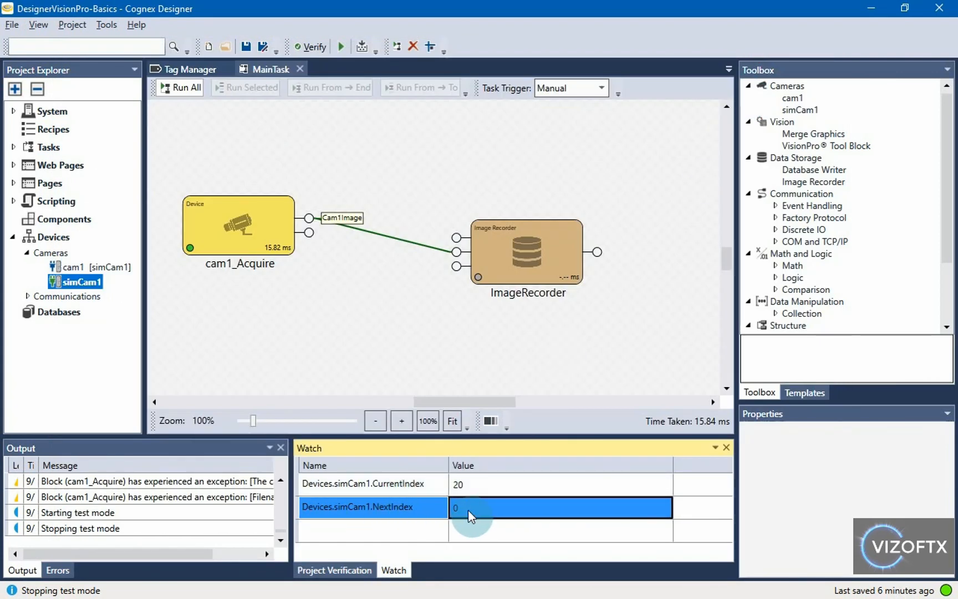
key(alt+Tab)
click(117, 265)
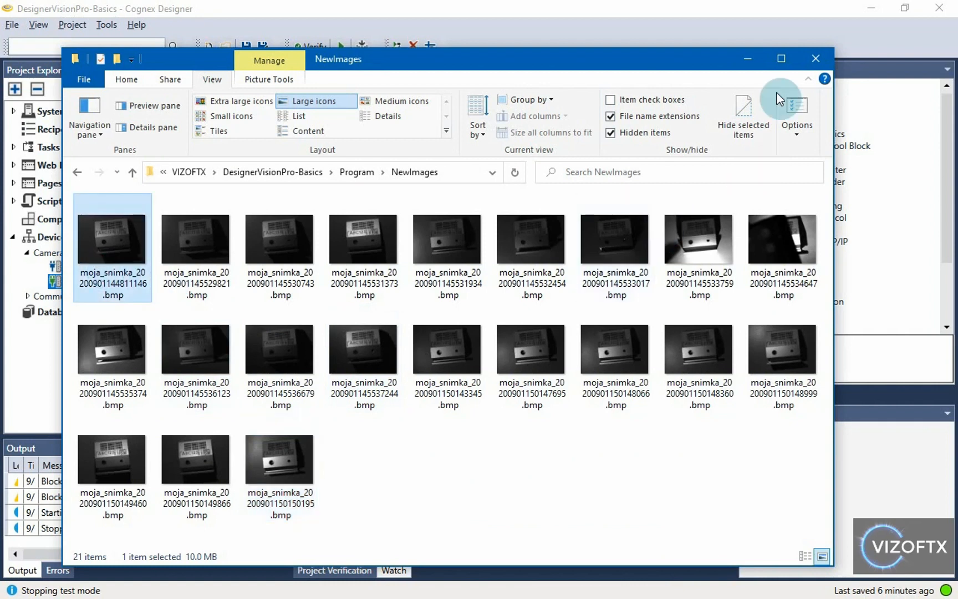
click(748, 58)
Step: Run MainTask repeatedly to advance simCam1 to CurrentIndex 8 and NextIndex 9
click(177, 90)
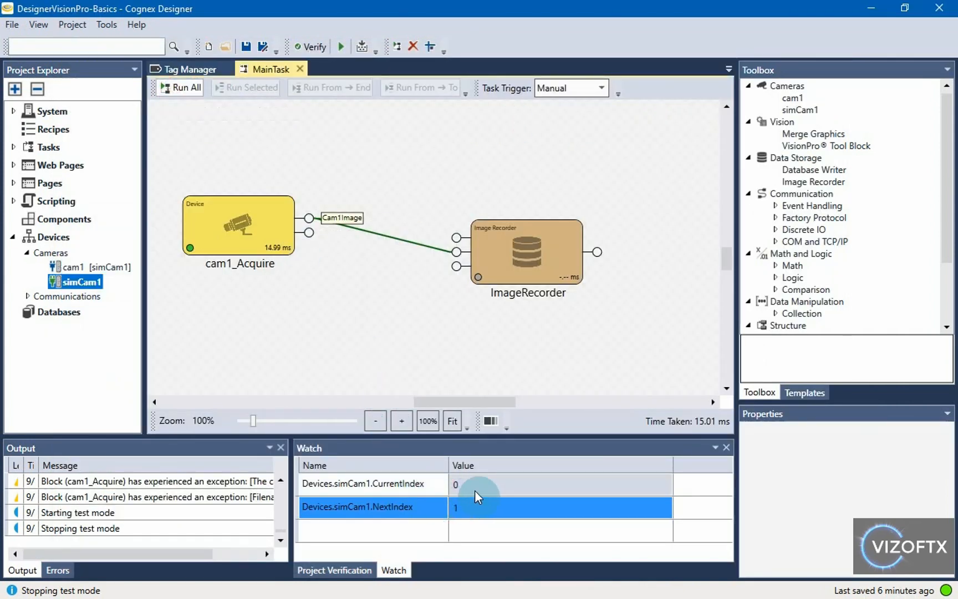
click(173, 92)
click(176, 88)
click(176, 90)
click(175, 89)
double_click(176, 90)
double_click(176, 90)
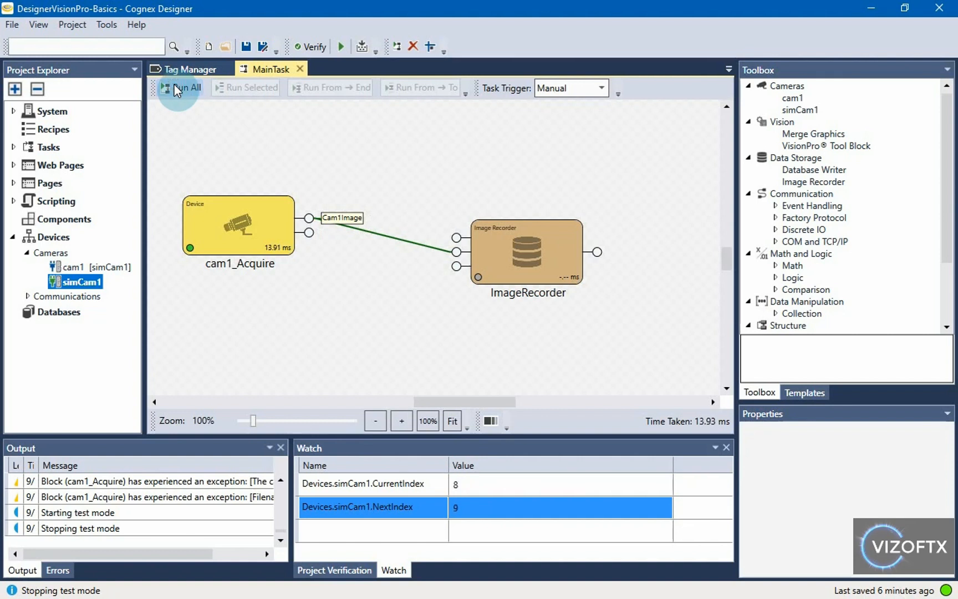
Step: Browse to Program > Imgs, review its 8 images and path, then return to Designer
key(alt+Tab)
click(353, 176)
double_click(212, 242)
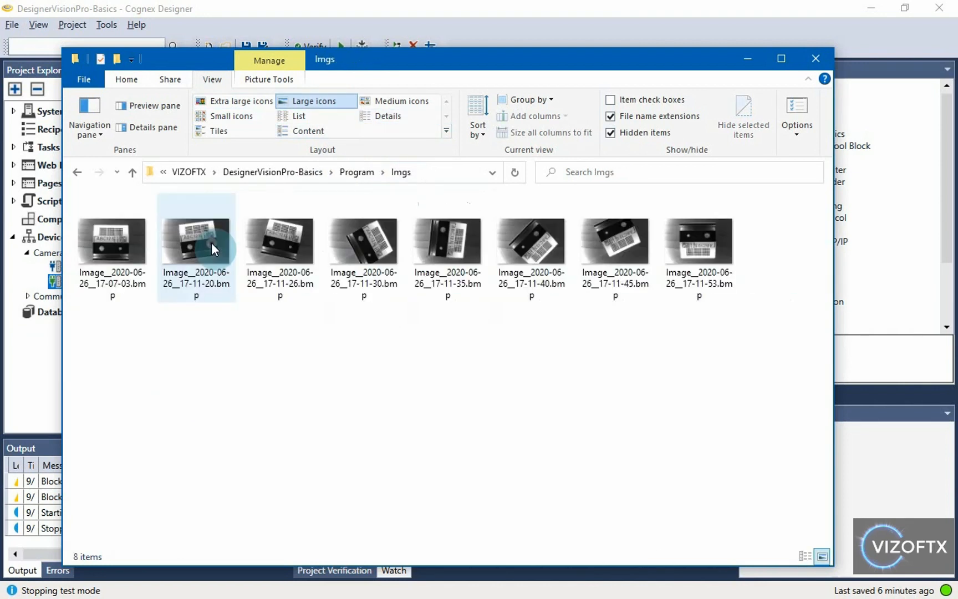
drag(751, 306, 121, 267)
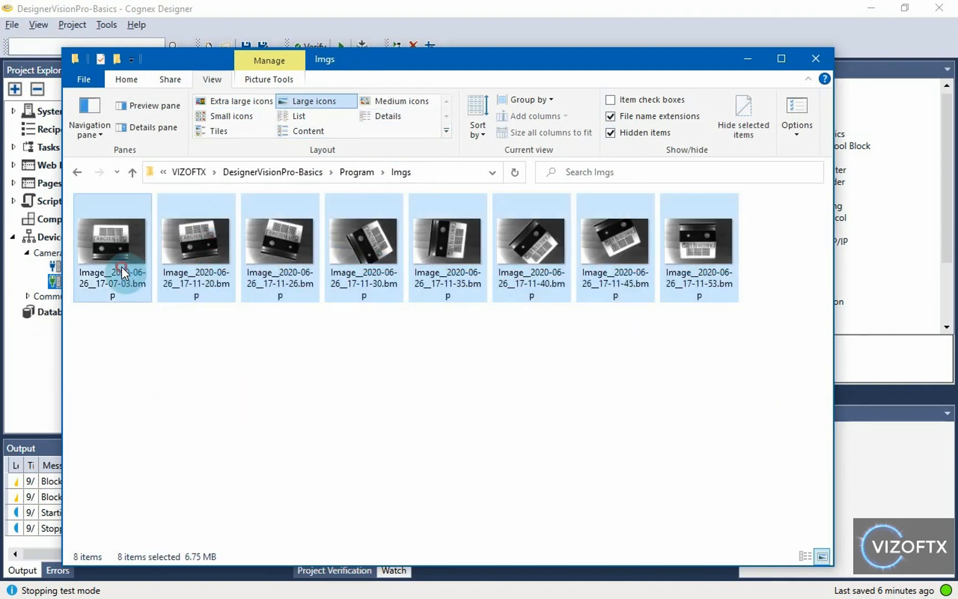
click(258, 349)
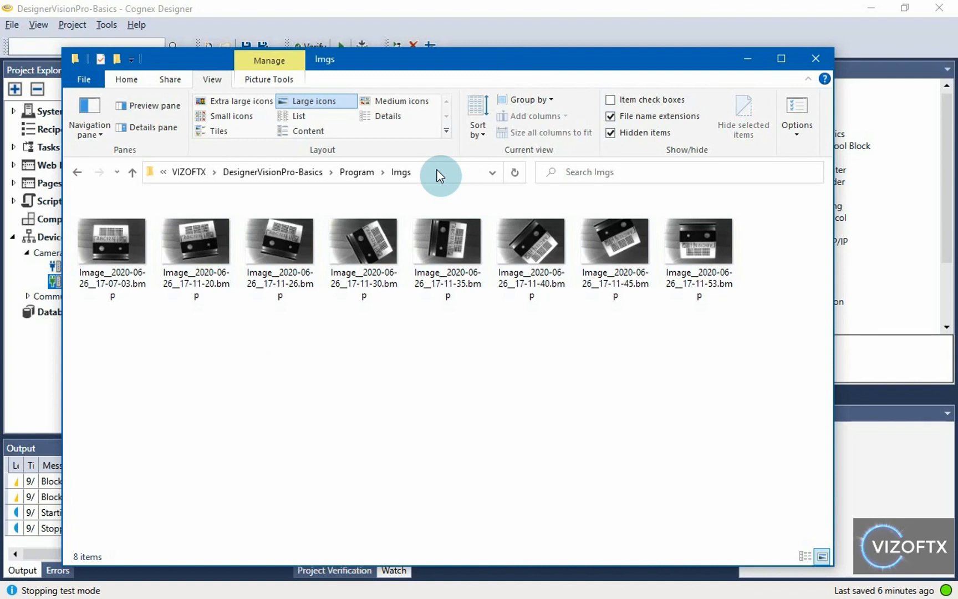
click(724, 270)
click(455, 172)
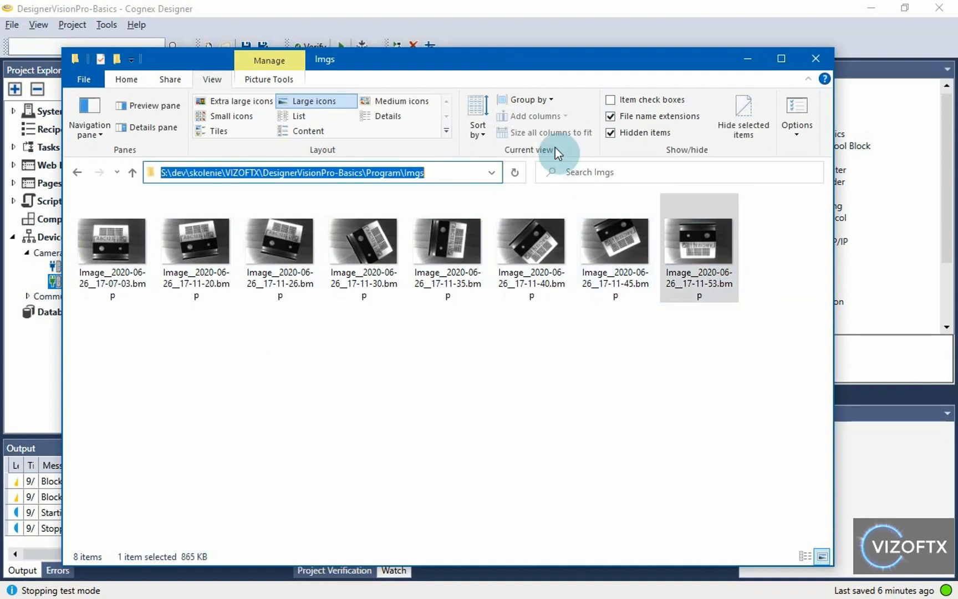
click(571, 7)
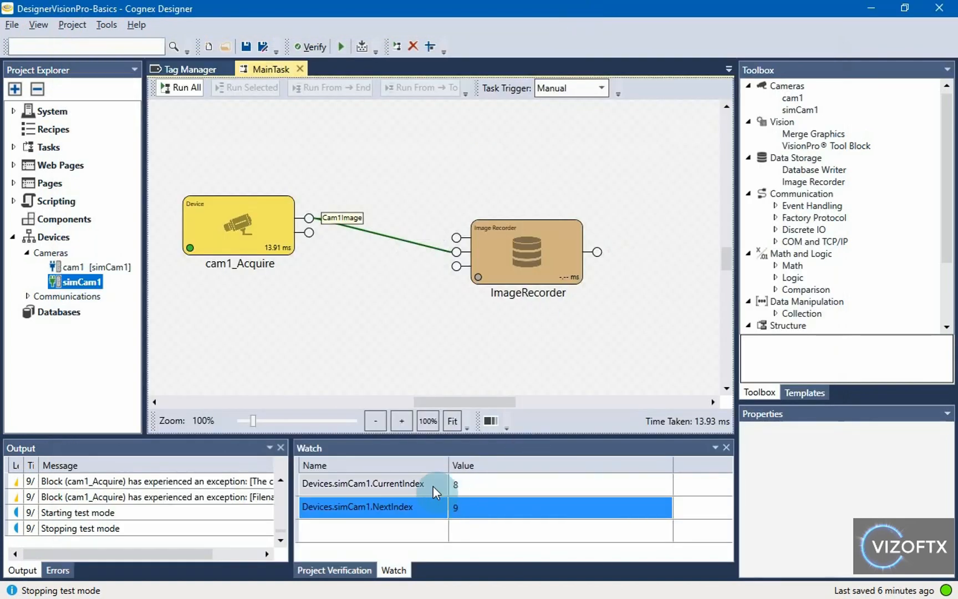
Step: Re-accept the Imgs folder as simCam1's image source, resetting CurrentIndex to -1
double_click(81, 283)
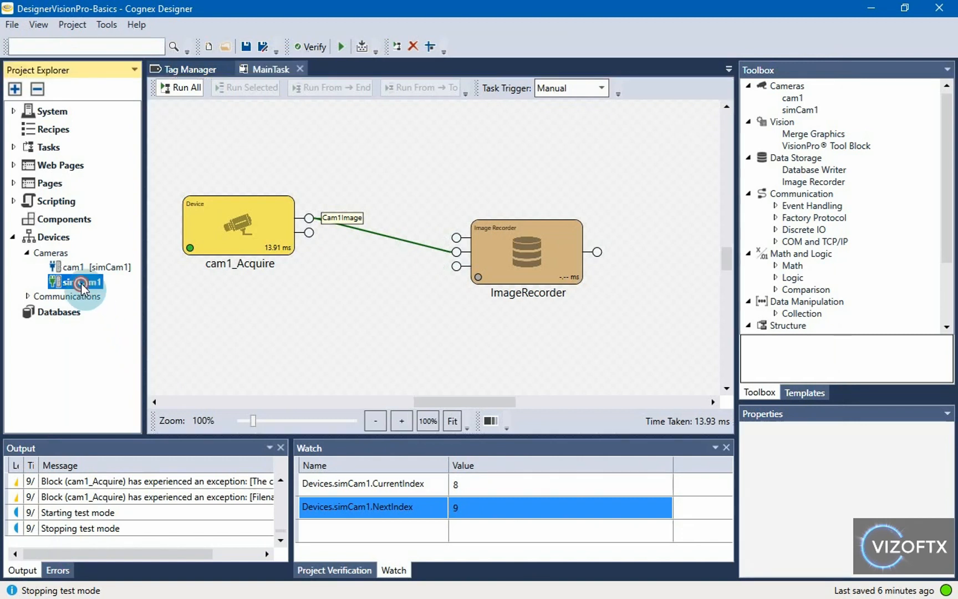
click(524, 286)
key(ctrl+a)
key(End)
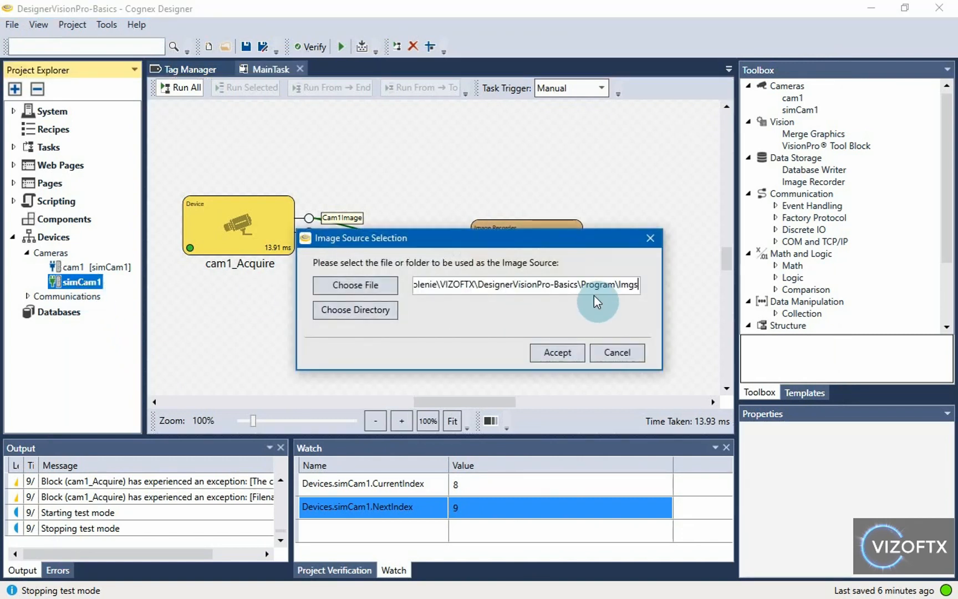
click(562, 354)
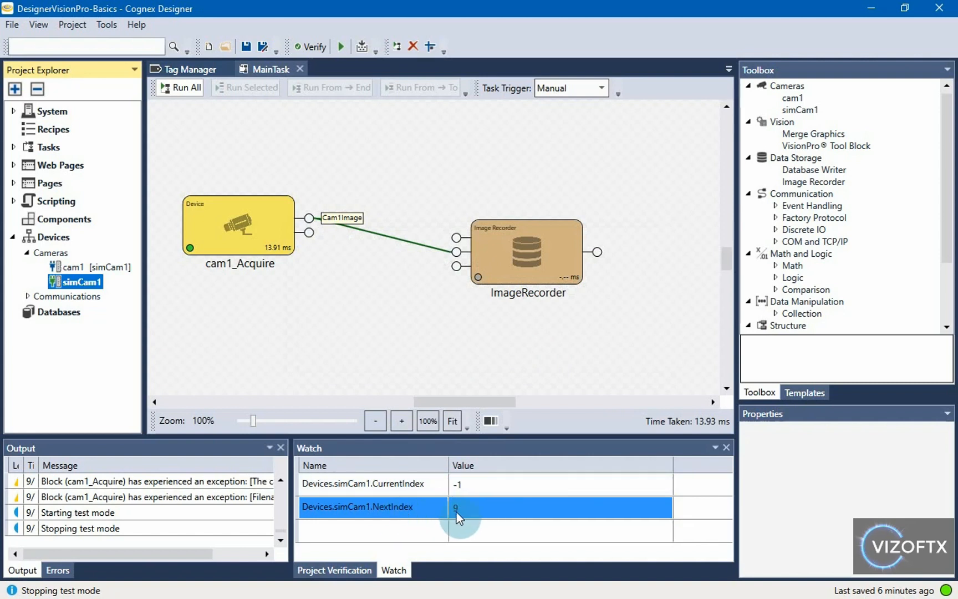
Step: Run MainTask and see cam1_Acquire's index-out-of-bounds error with CurrentIndex reading 9
drag(378, 323, 414, 319)
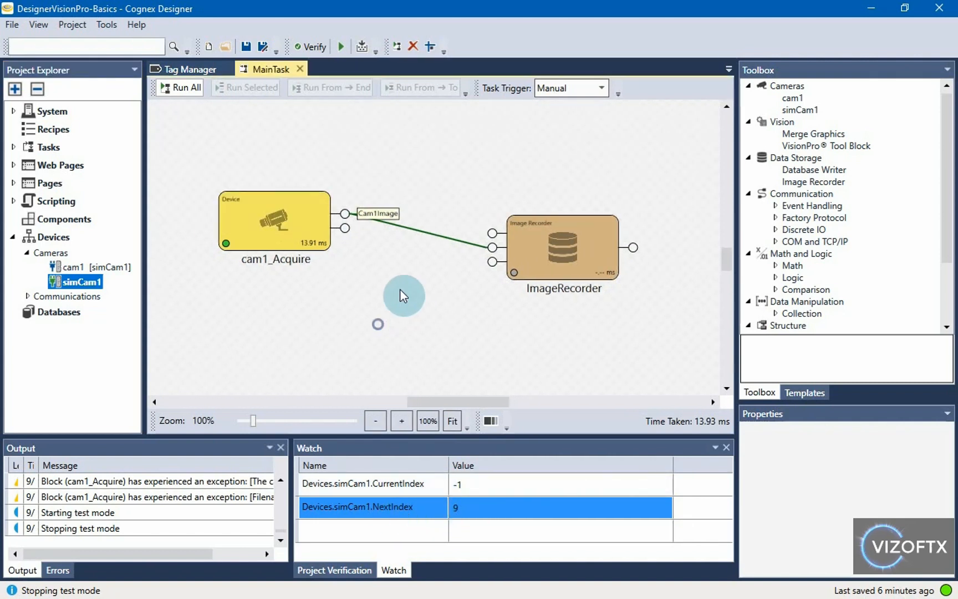
click(187, 89)
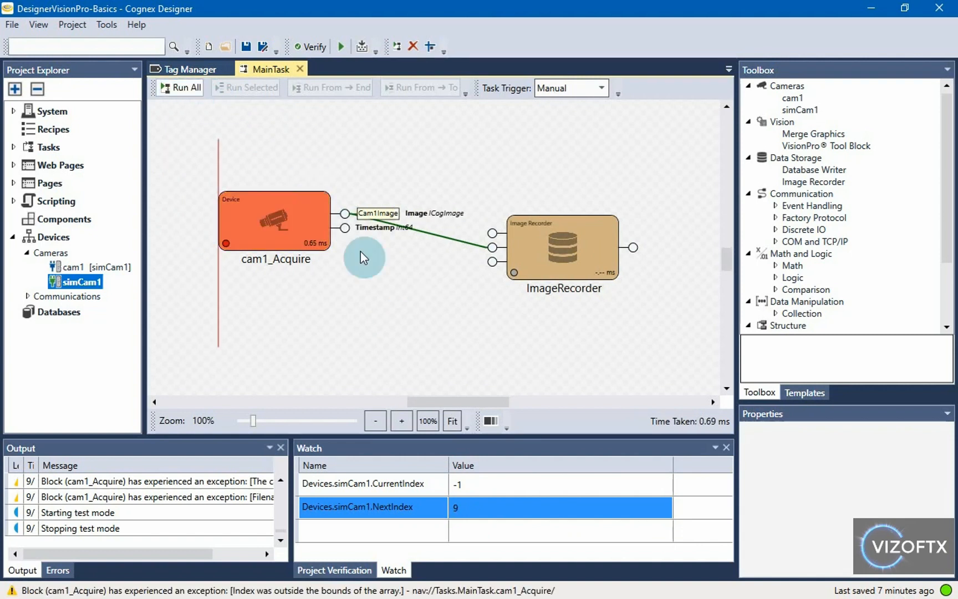
click(458, 484)
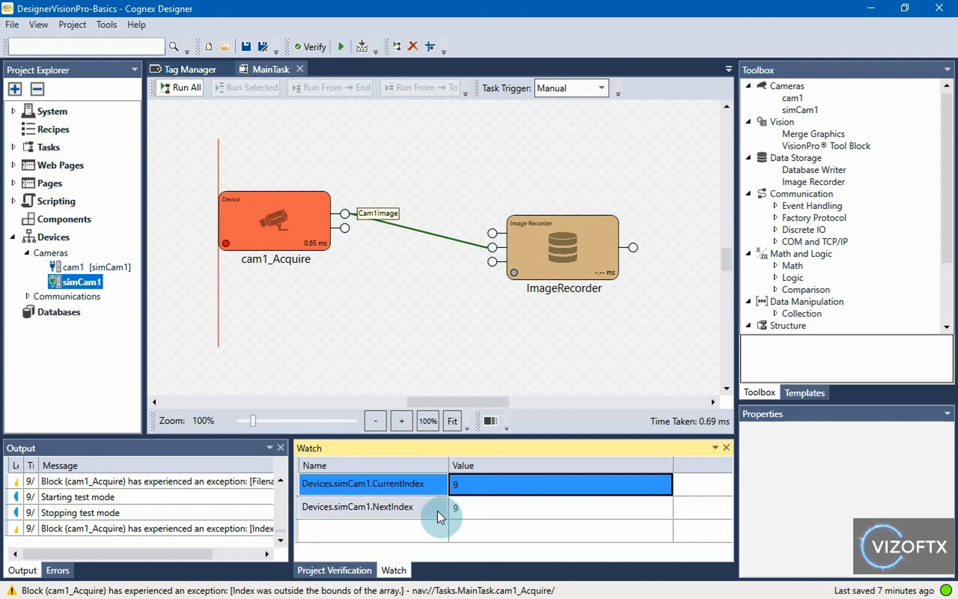
click(481, 509)
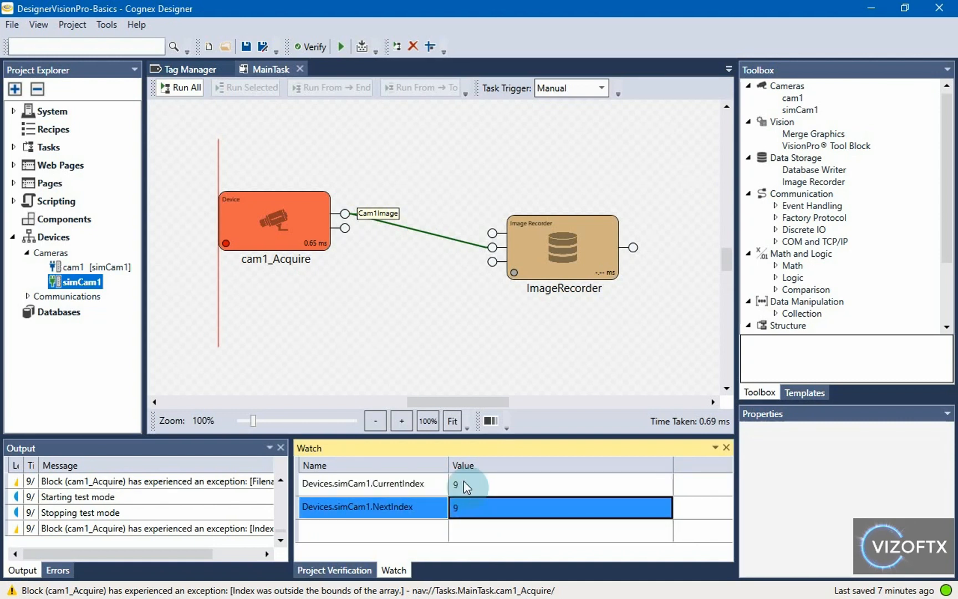
click(468, 527)
click(473, 489)
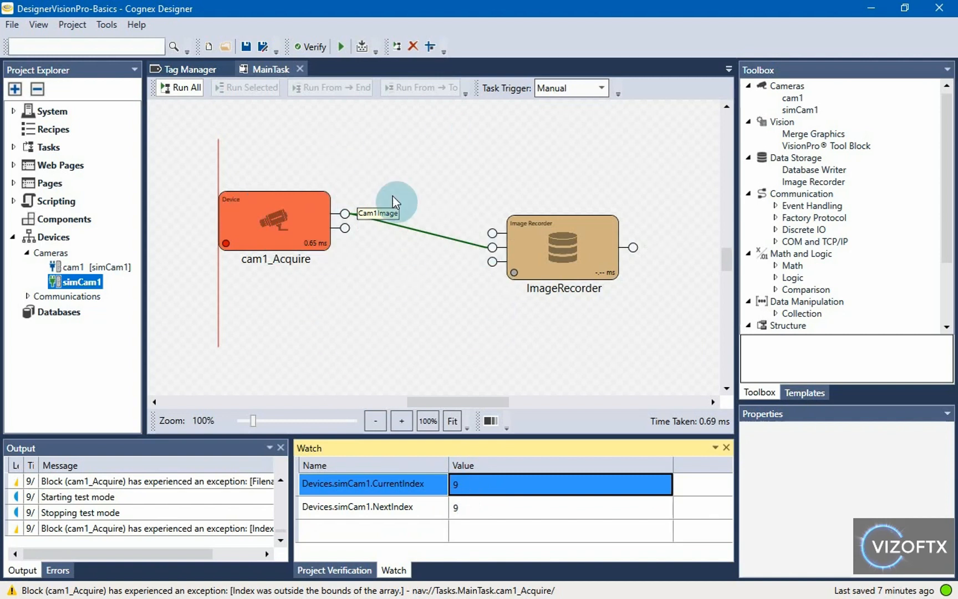
Step: Drag a Script Block from the Toolbox above cam1_Acquire and open its definition
drag(352, 145, 428, 133)
scroll(435, 251, down, 1)
drag(443, 260, 447, 349)
right_click(447, 349)
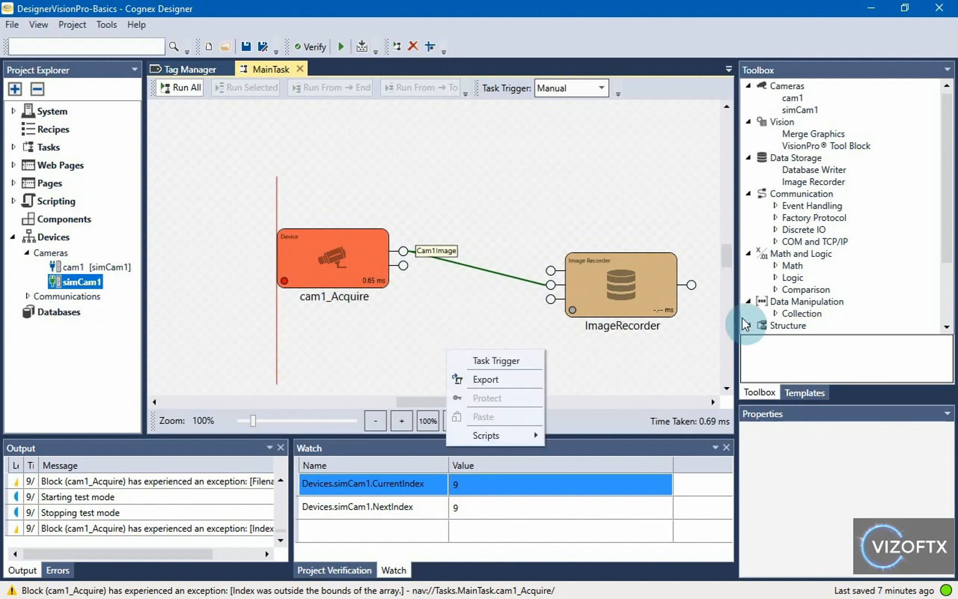
click(800, 316)
scroll(851, 318, down, 2)
drag(818, 331, 199, 135)
drag(370, 161, 302, 172)
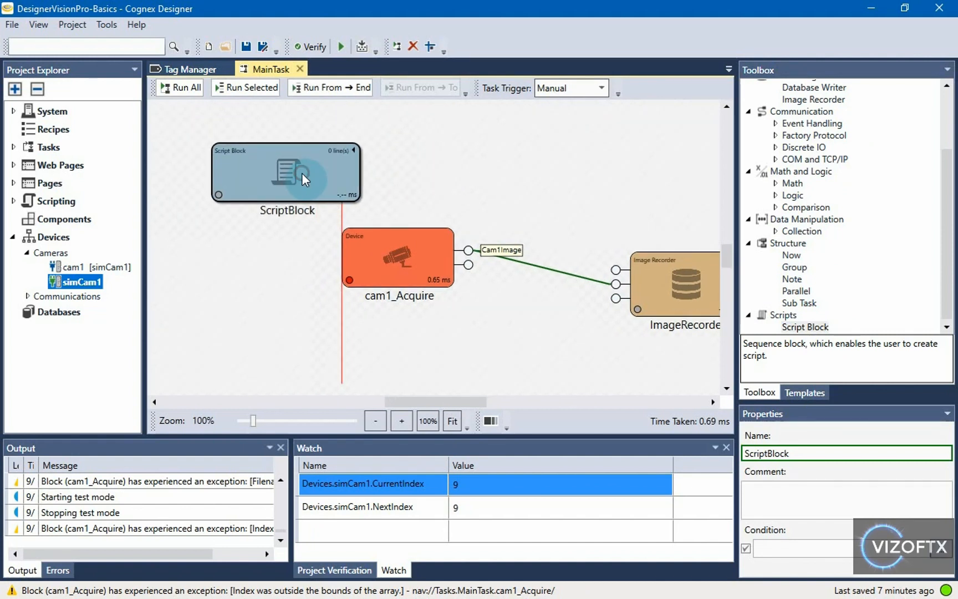
double_click(302, 172)
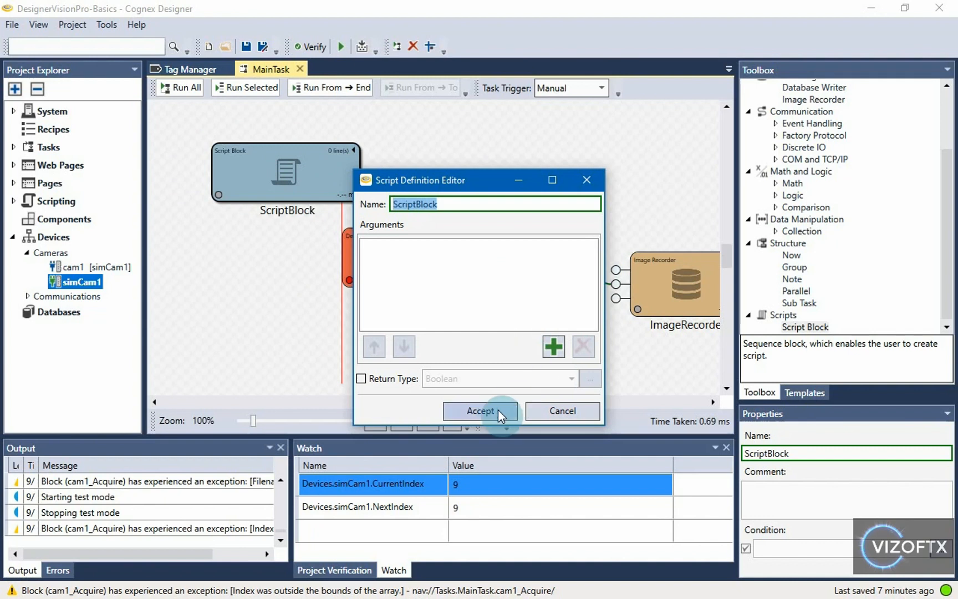
Step: Accept the default definition and write if($Devices.simCam1.CurrentIndex == -1){ } in the code editor
click(490, 409)
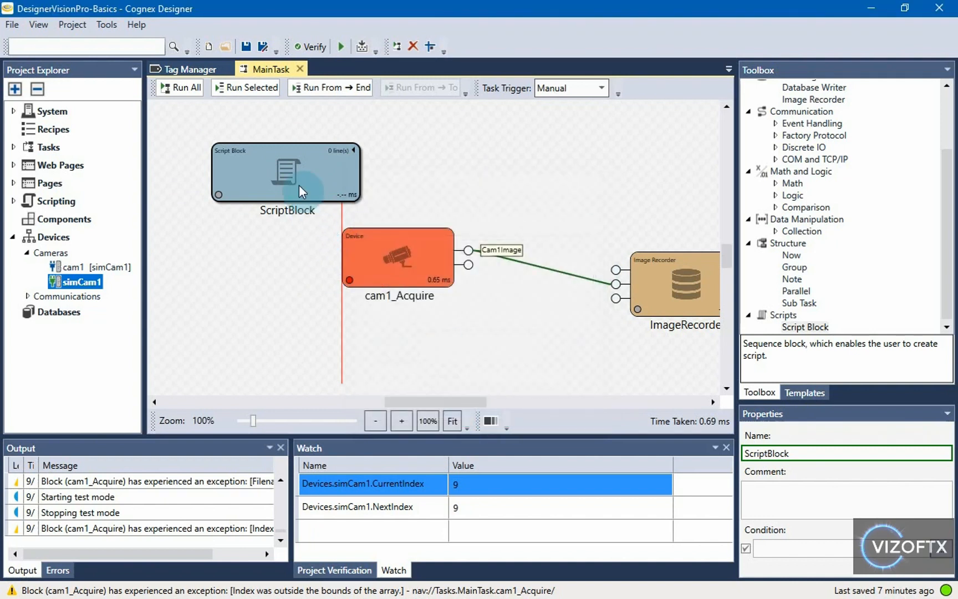
double_click(238, 150)
text(if()
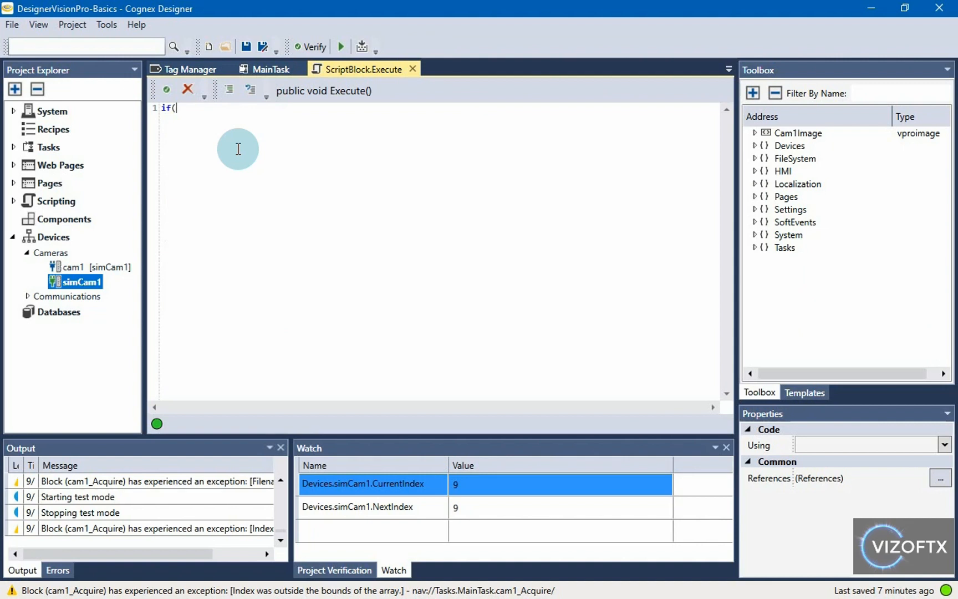
text($)
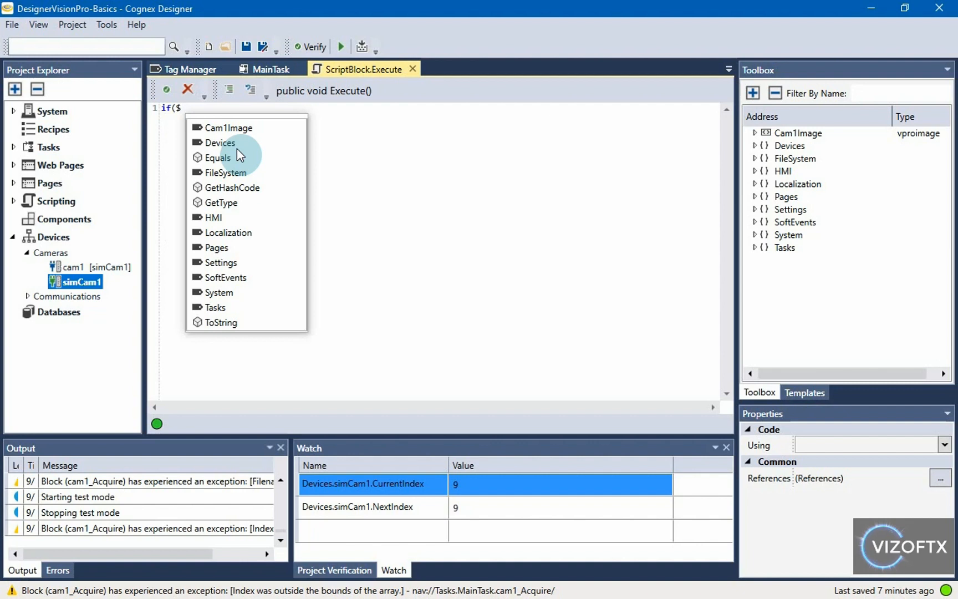
text(D)
key(Tab)
text(.sim)
key(Tab)
text(.Cur)
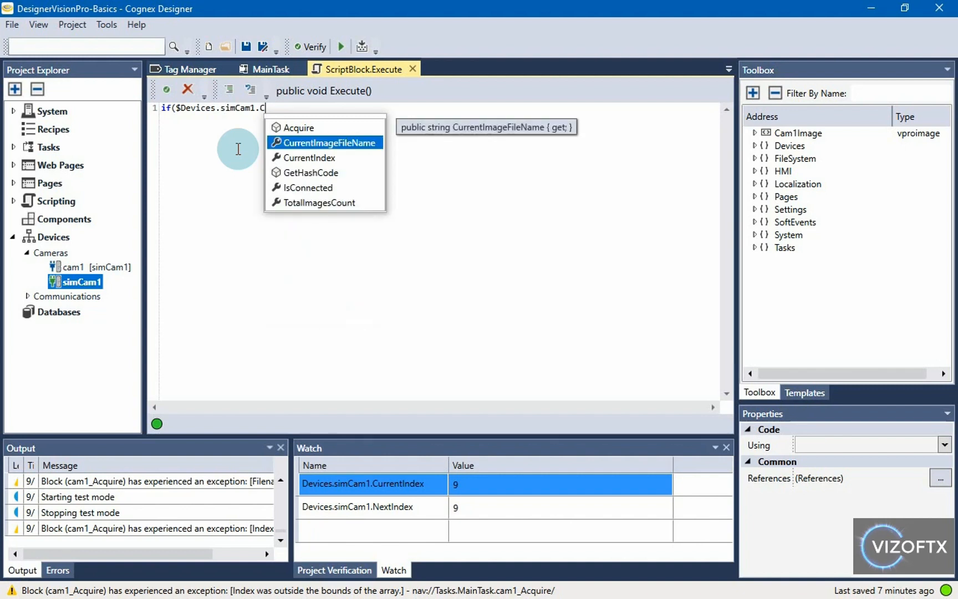
key(Down)
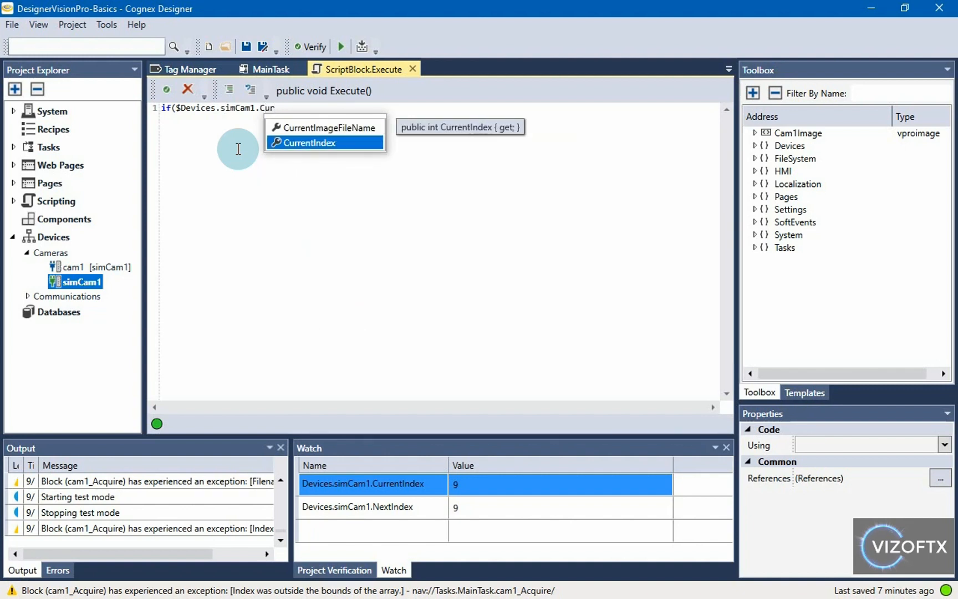
key(Tab)
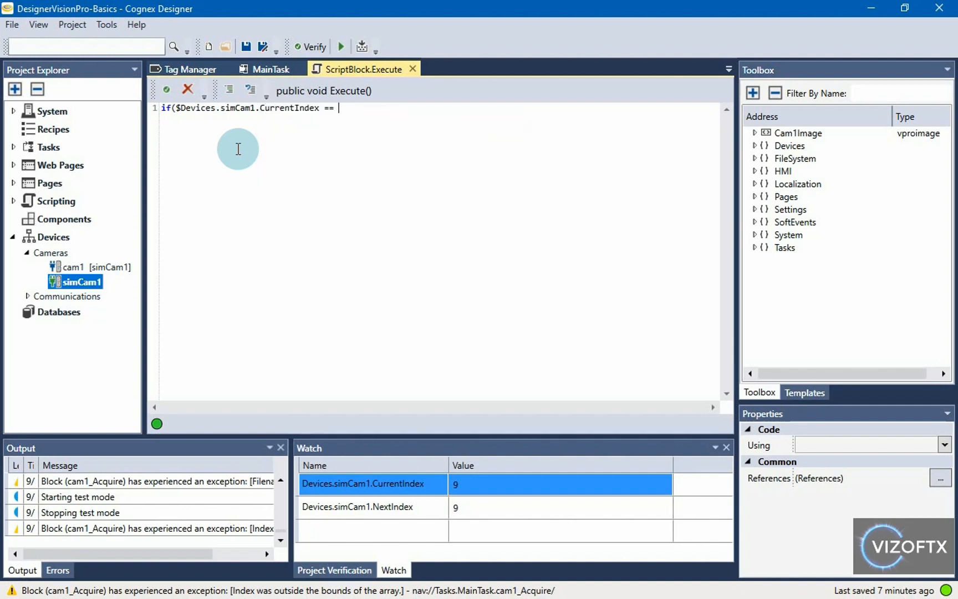
text(== -1){)
key(Return)
text(})
Step: Add a body line setting $Devices.simCam1.NextIndex to 0, verify the script and close it
key(Return)
text($D)
key(Tab)
text(.sim)
key(Tab)
text(.N)
key(Tab)
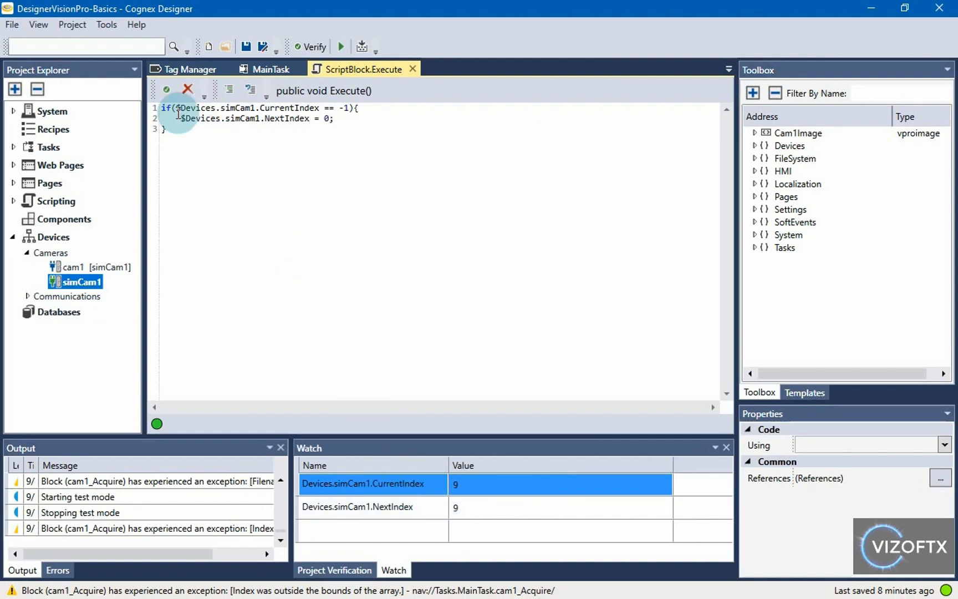
click(165, 96)
click(82, 284)
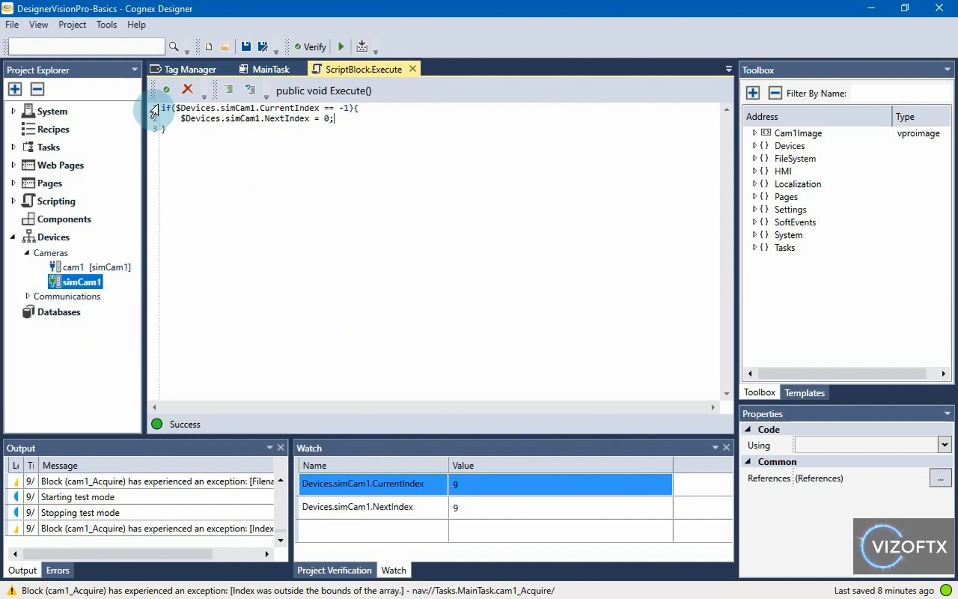
click(413, 69)
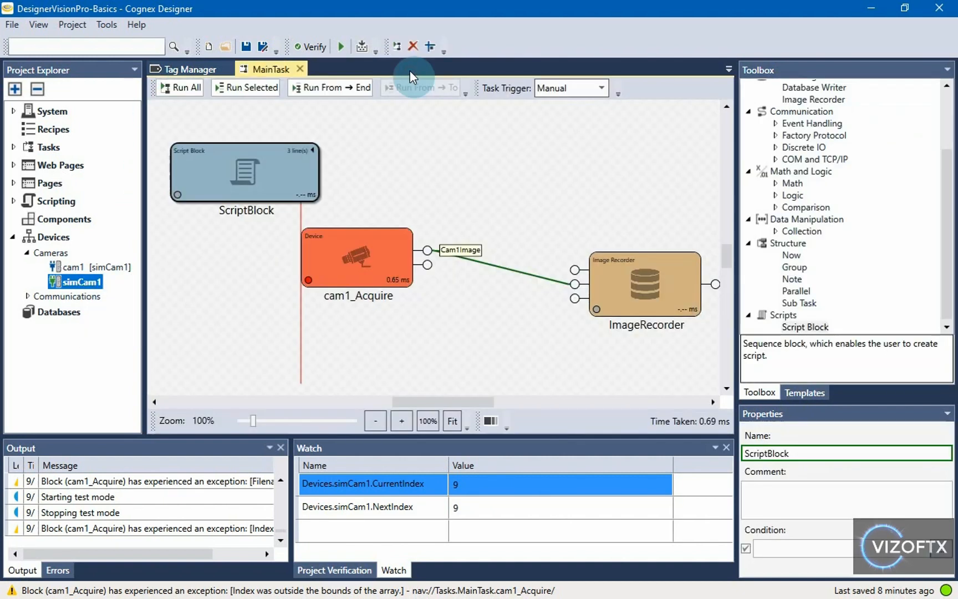
Step: Select the ScriptBlock and inspect simCam1's CurrentIndex and NextIndex in the Watch panel
click(300, 164)
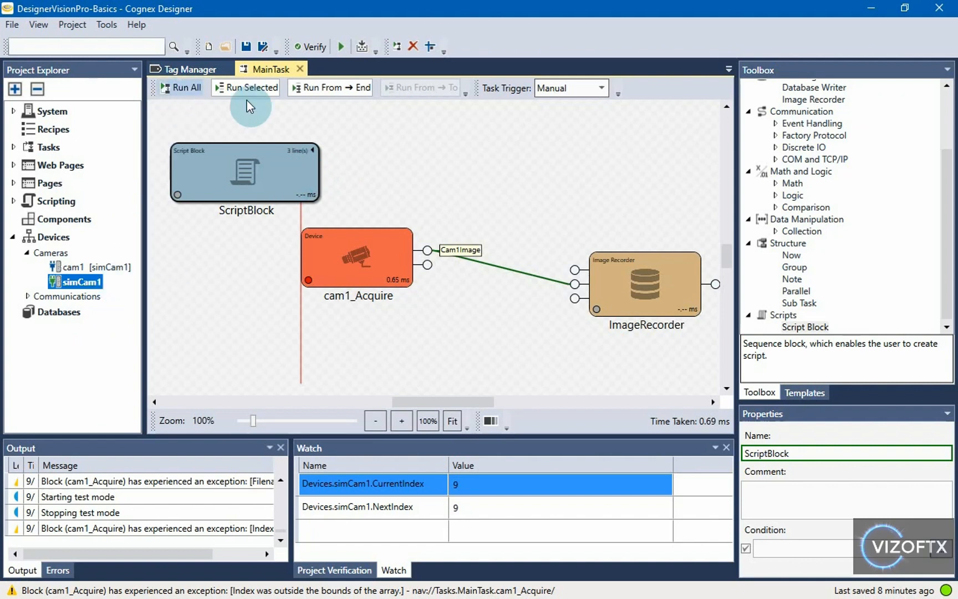
click(189, 227)
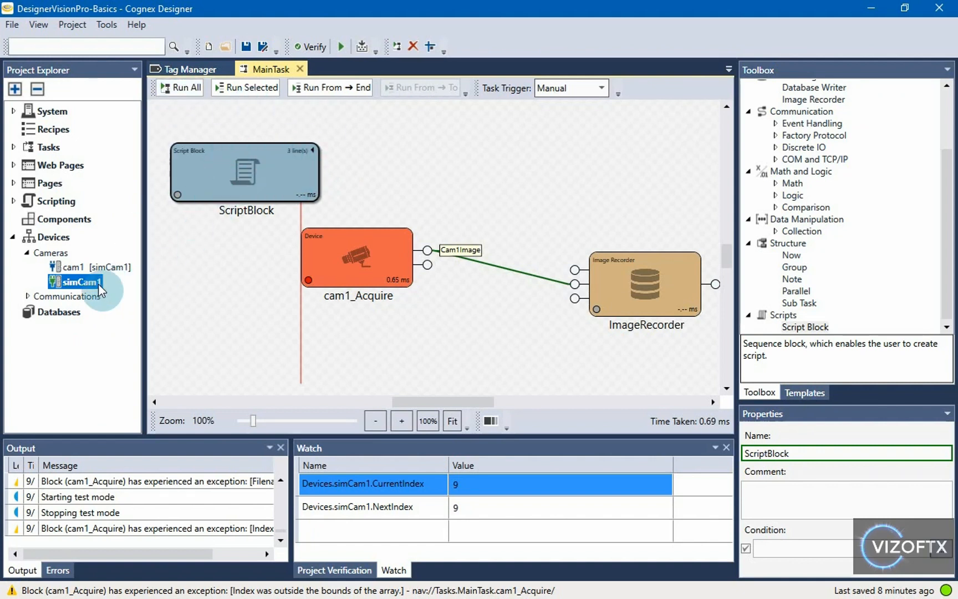
click(462, 493)
click(444, 508)
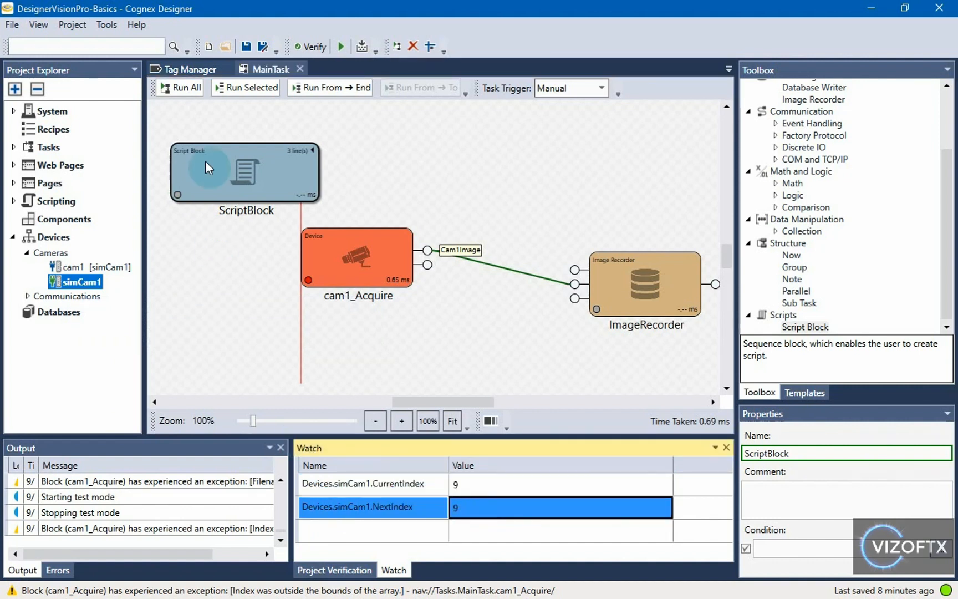
click(183, 127)
drag(182, 125, 219, 127)
double_click(75, 288)
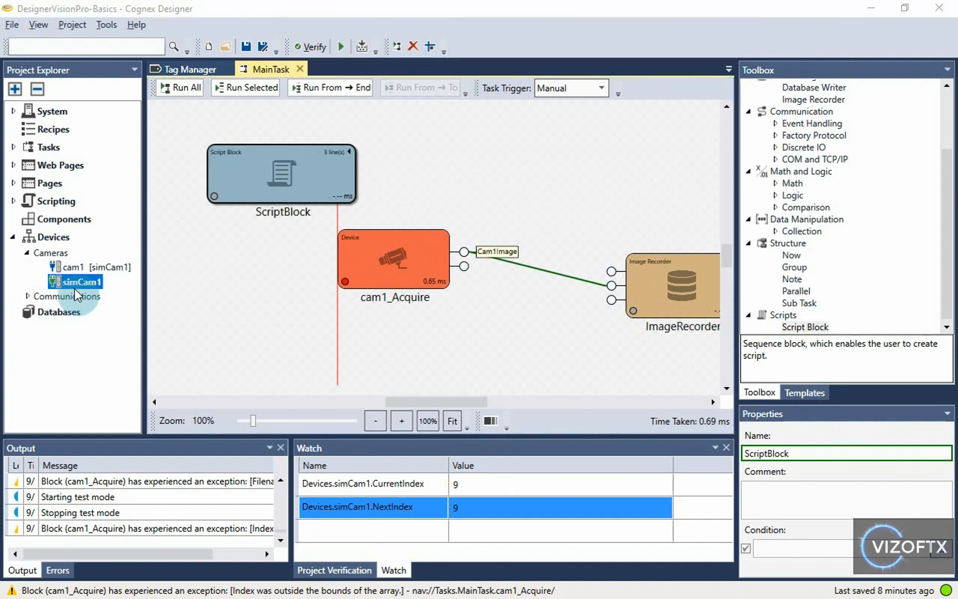
click(336, 128)
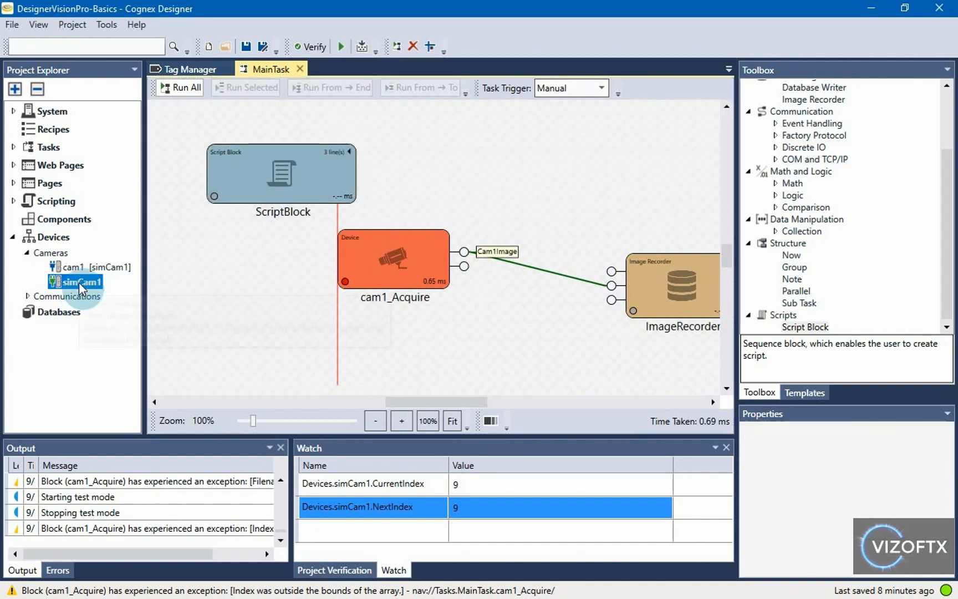
Step: Reapply simCam1's image source and run MainTask, reaching CurrentIndex 1 and NextIndex 2
double_click(78, 282)
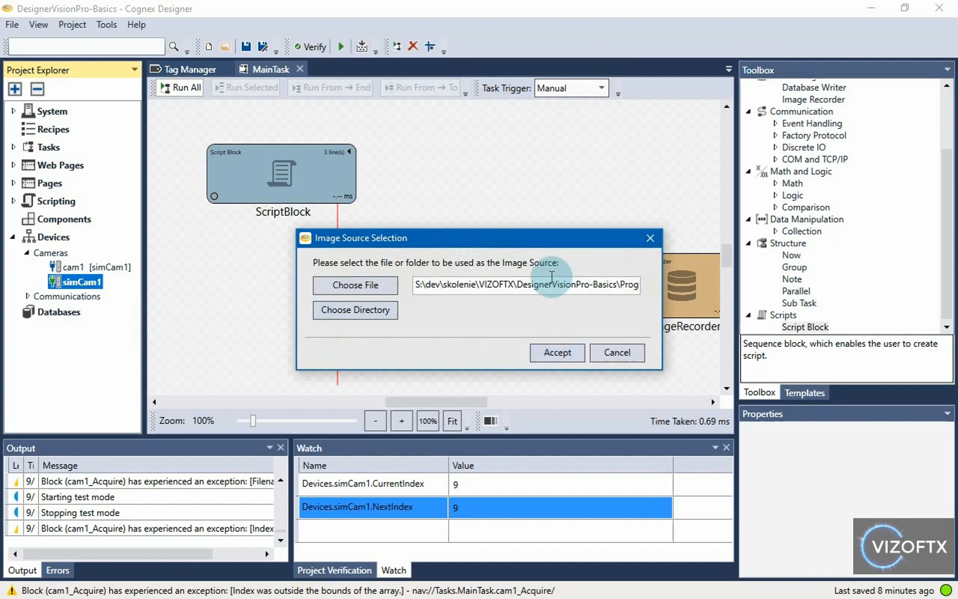
click(556, 353)
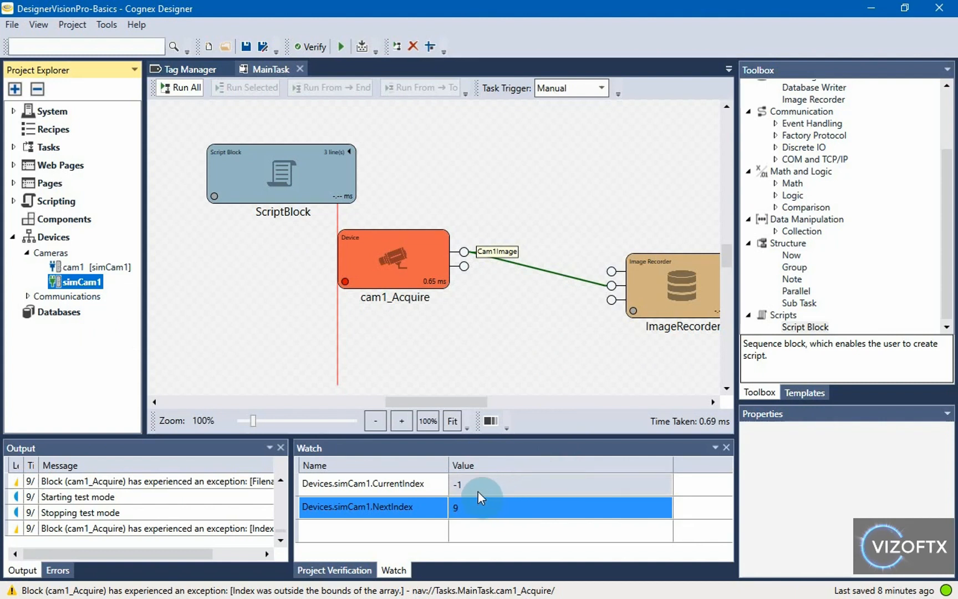
click(188, 92)
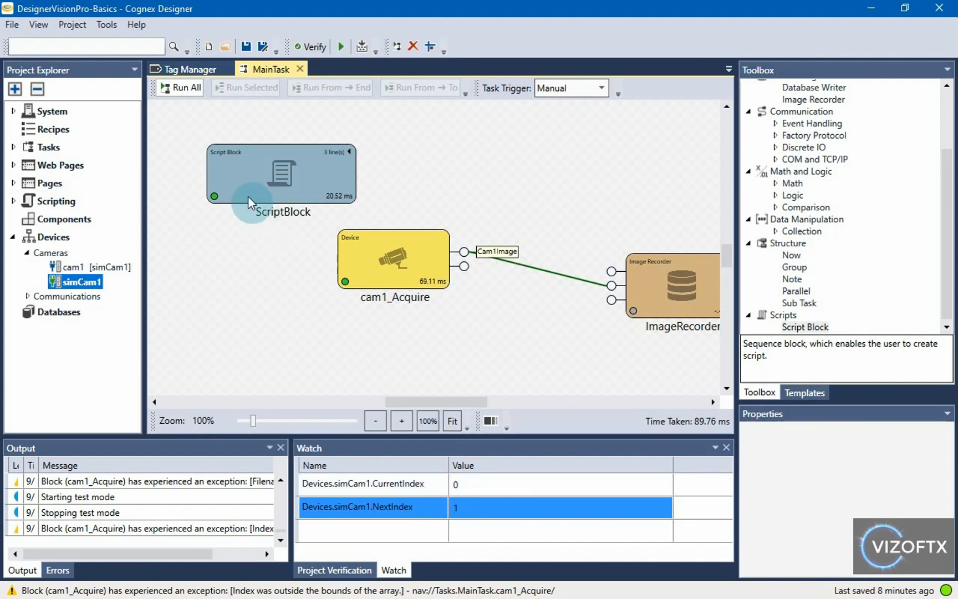
click(426, 488)
click(474, 489)
click(480, 513)
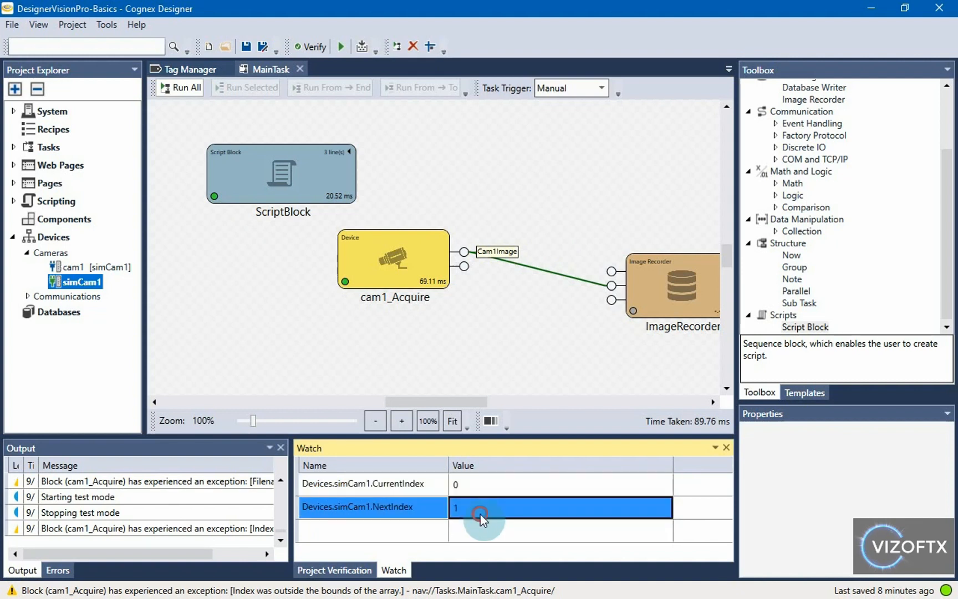
click(180, 87)
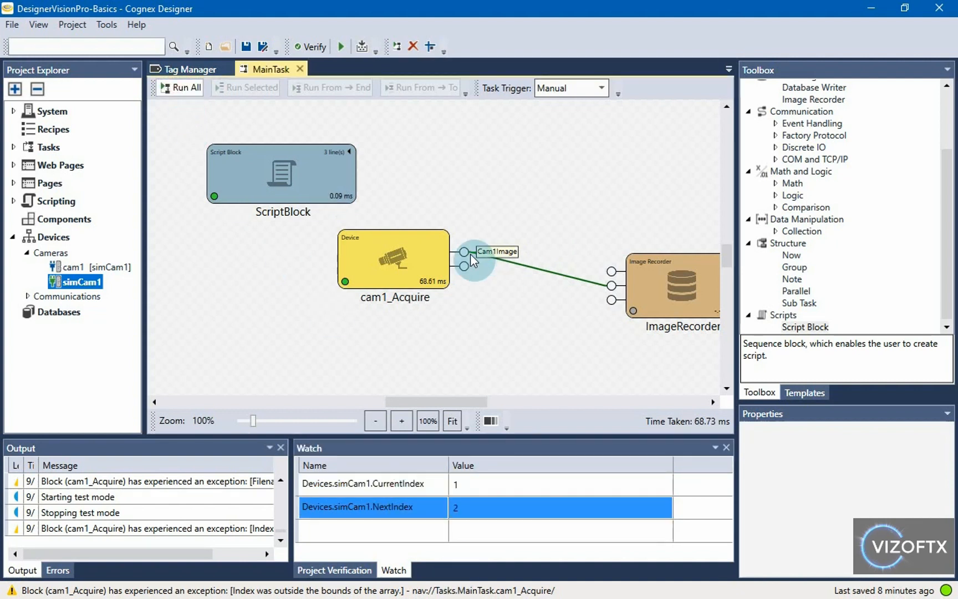
Step: Select the ScriptBlock on the canvas to show its Name and Condition in Properties
drag(467, 181, 448, 178)
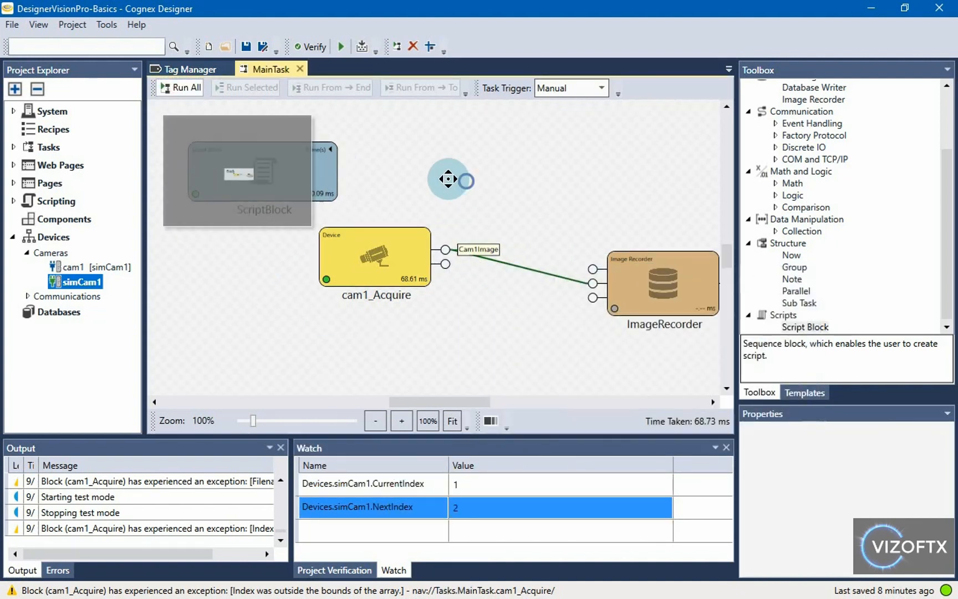
click(383, 262)
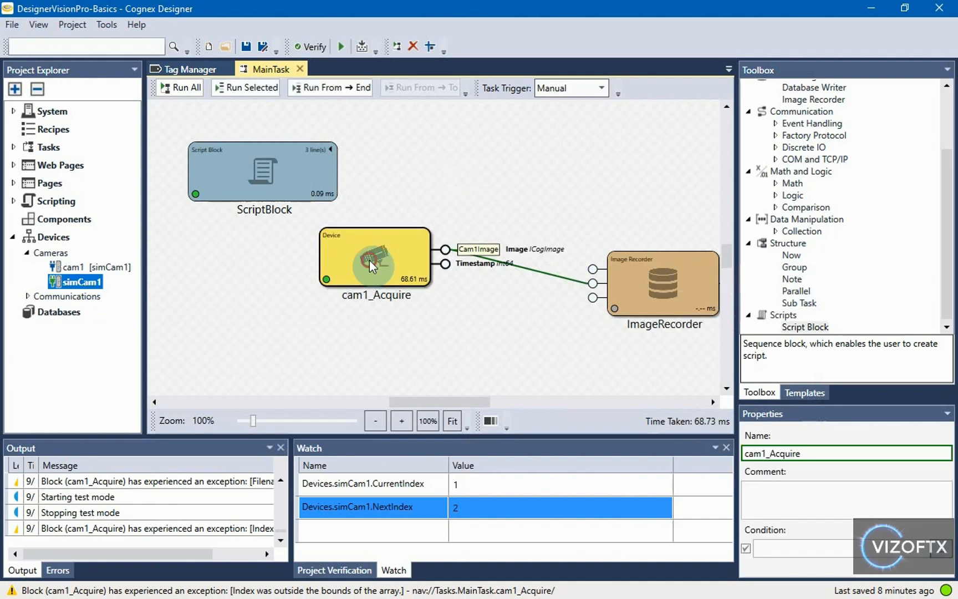
right_click(74, 272)
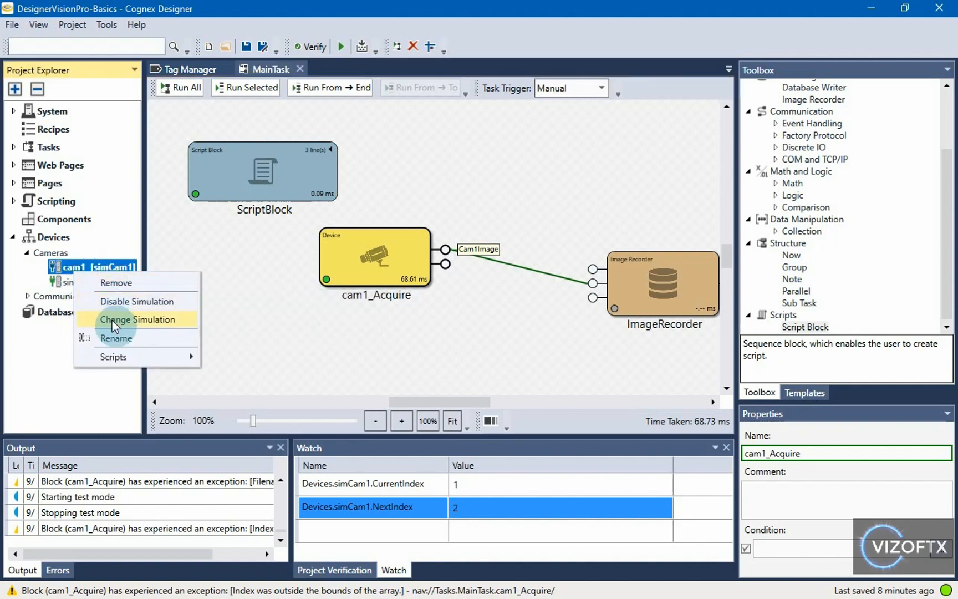
click(84, 283)
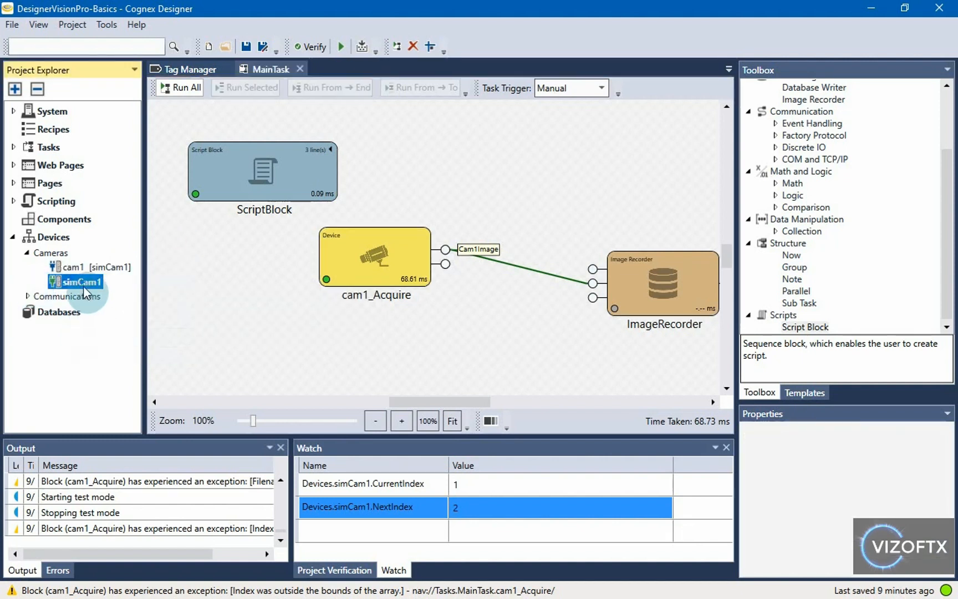
click(255, 182)
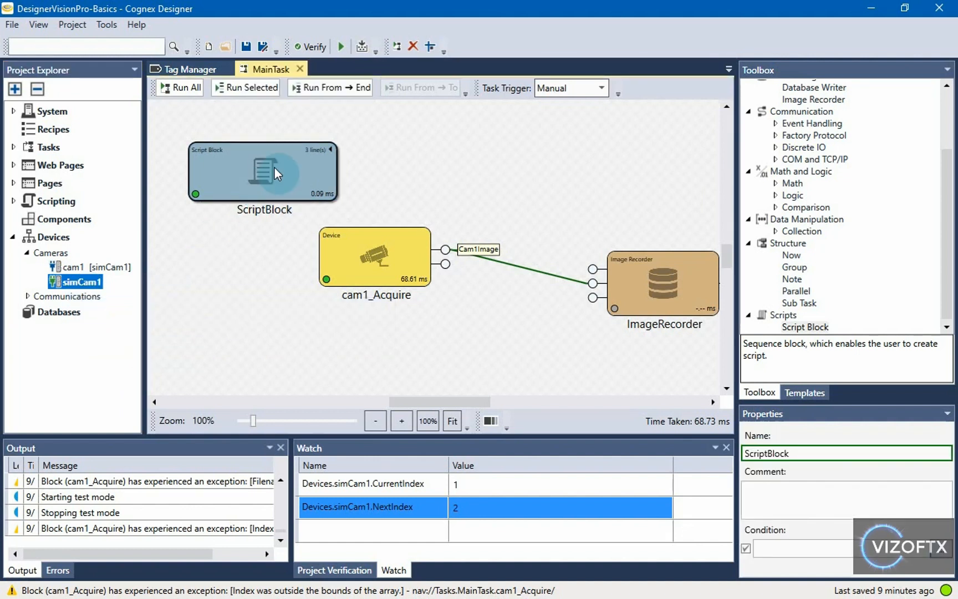
click(774, 546)
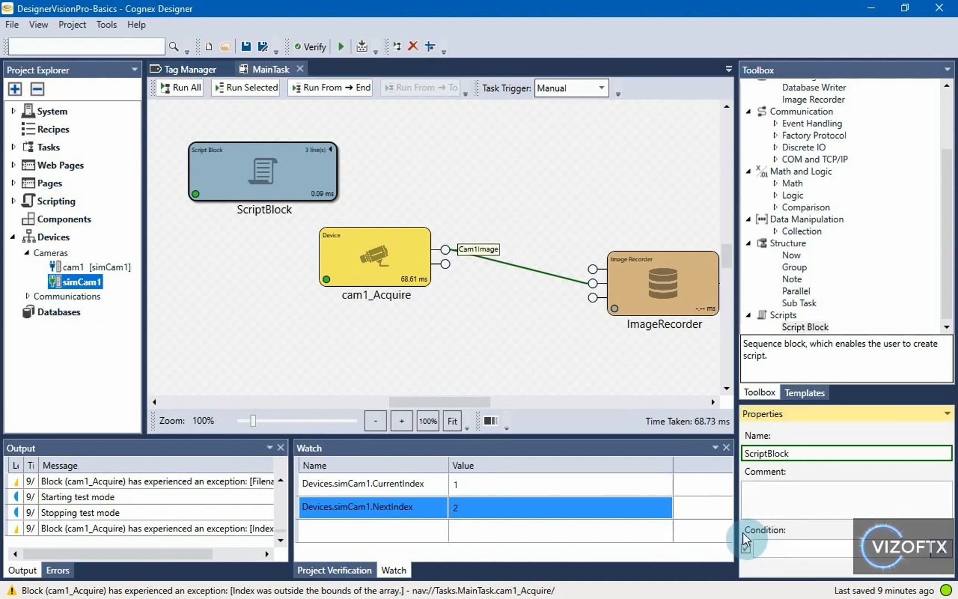
click(306, 182)
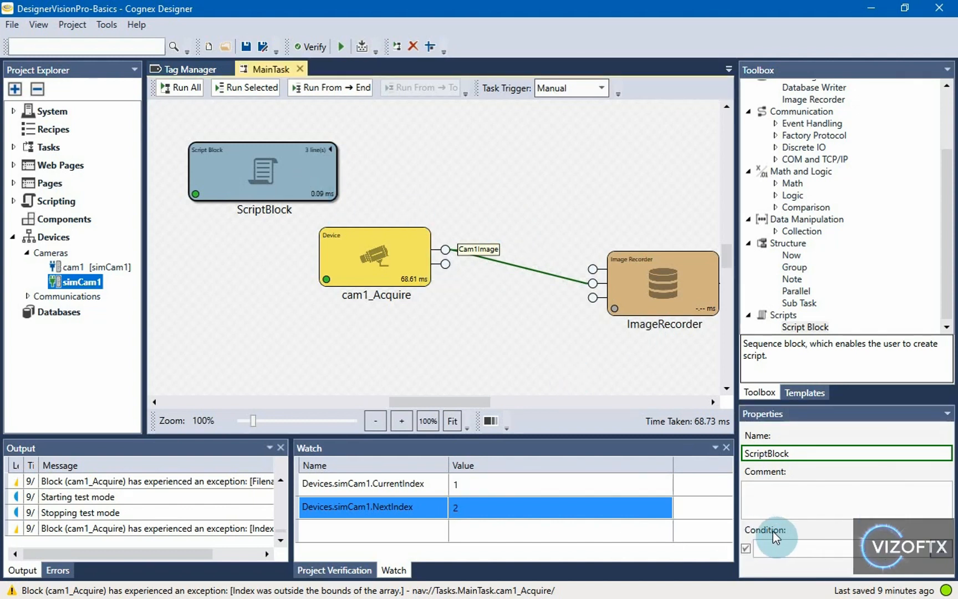
Step: Enter $Devices.cam1.IsSimulation as the ScriptBlock's Condition in the Expression Builder
click(946, 560)
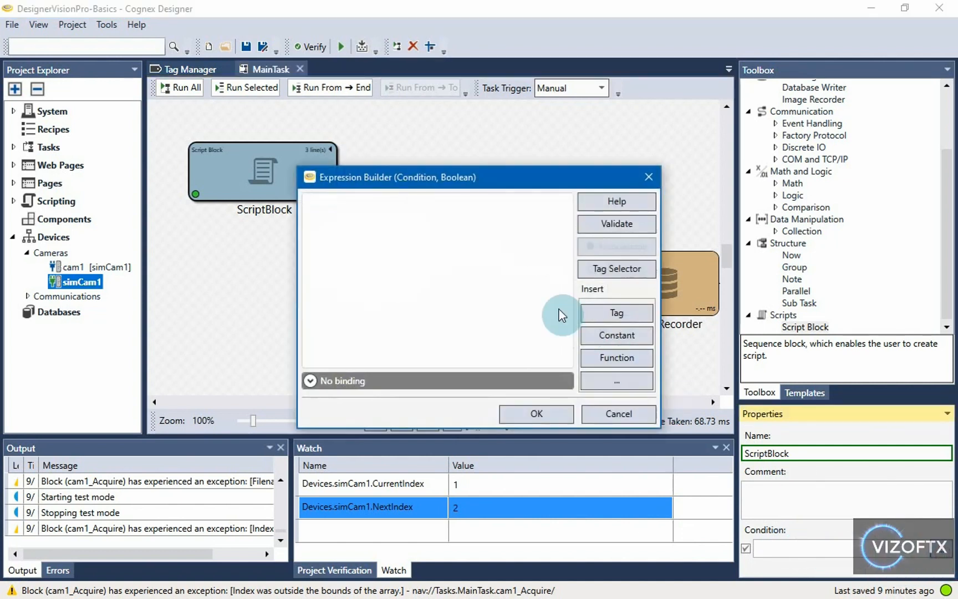
drag(437, 181, 665, 105)
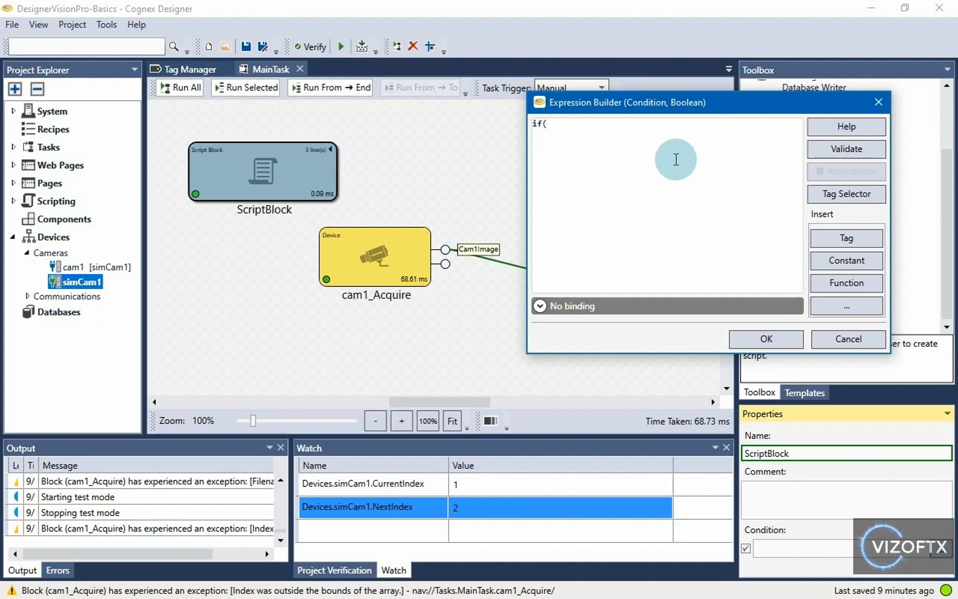
text($Dev)
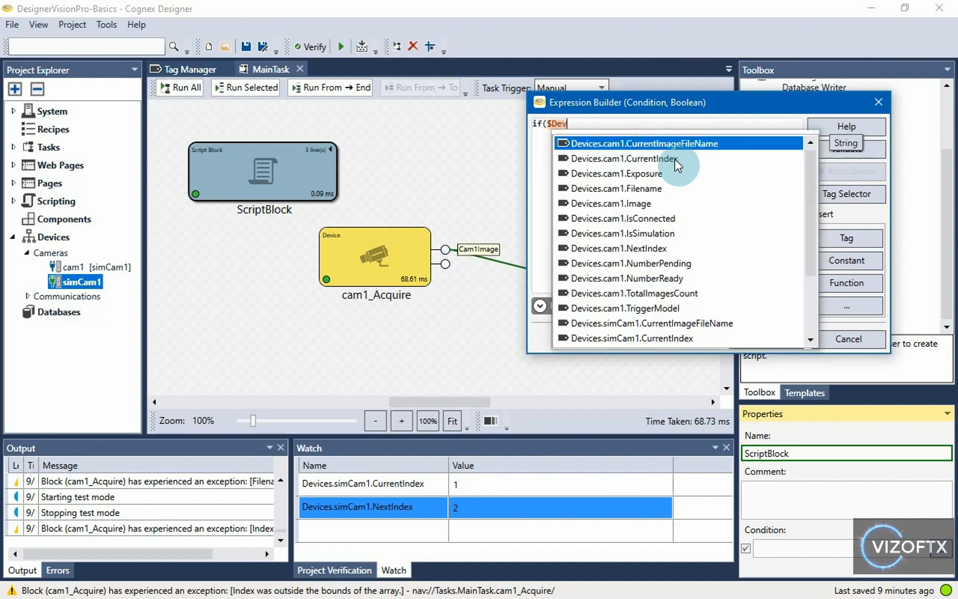
key(Down)
key(Down)
key(Down)
key(Down)
key(Down)
key(Down)
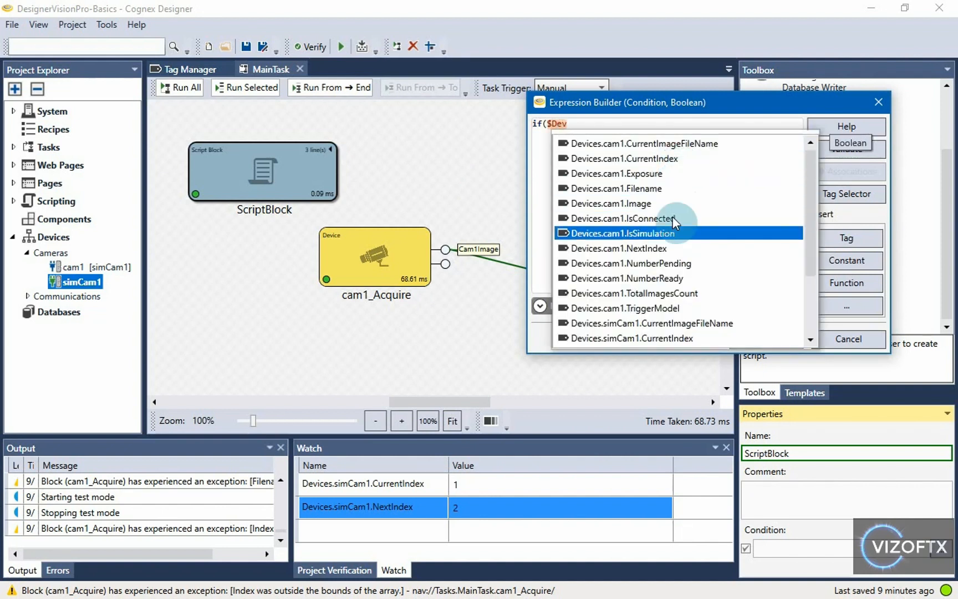
double_click(673, 233)
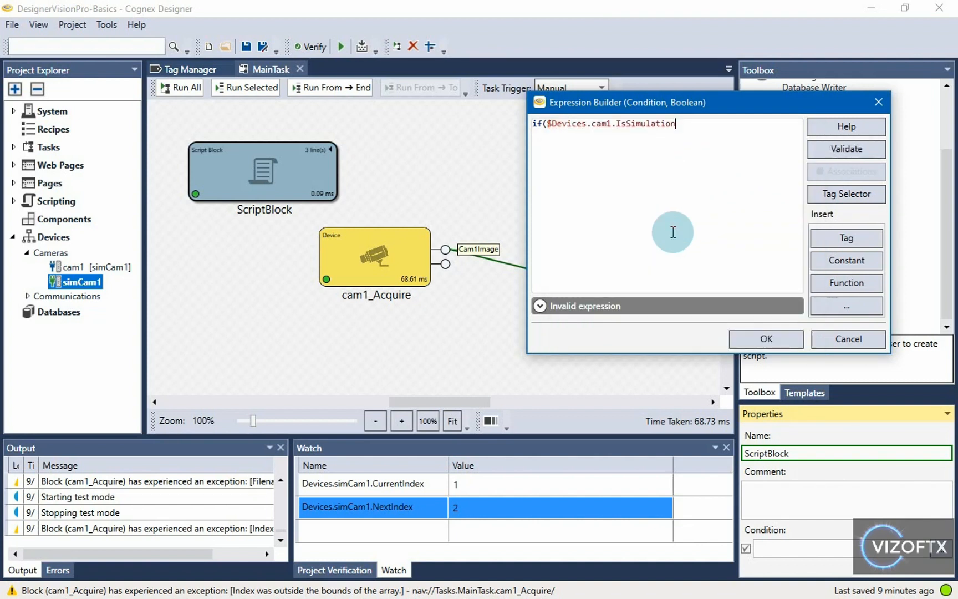
key(BackSpace)
key(Delete)
key(Delete)
key(End)
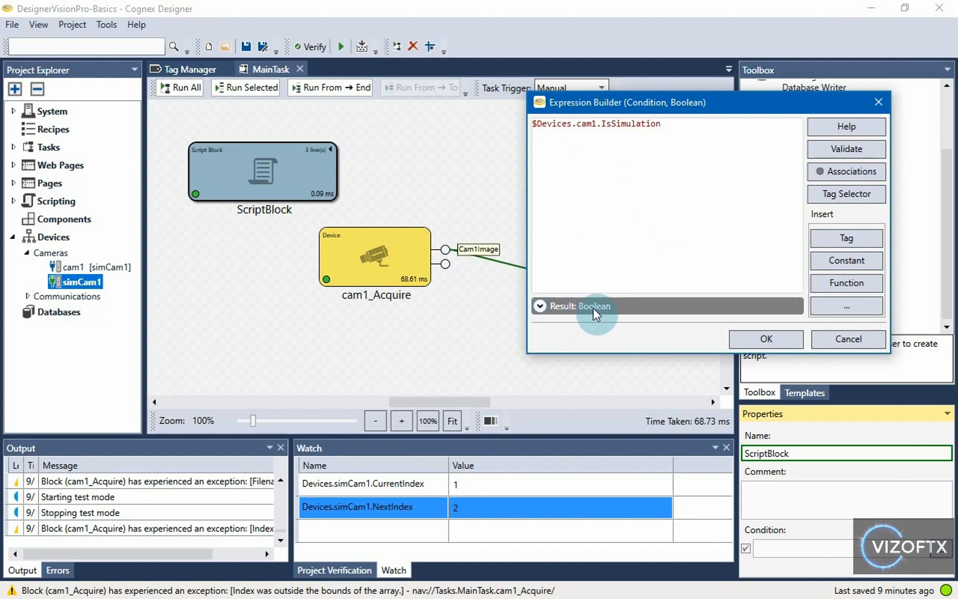
drag(665, 124, 532, 123)
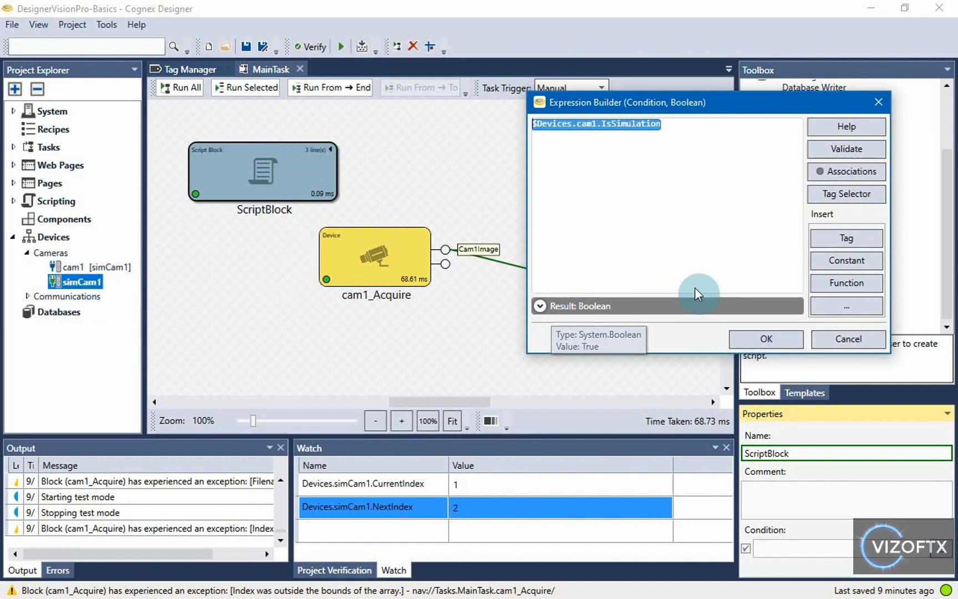
click(767, 339)
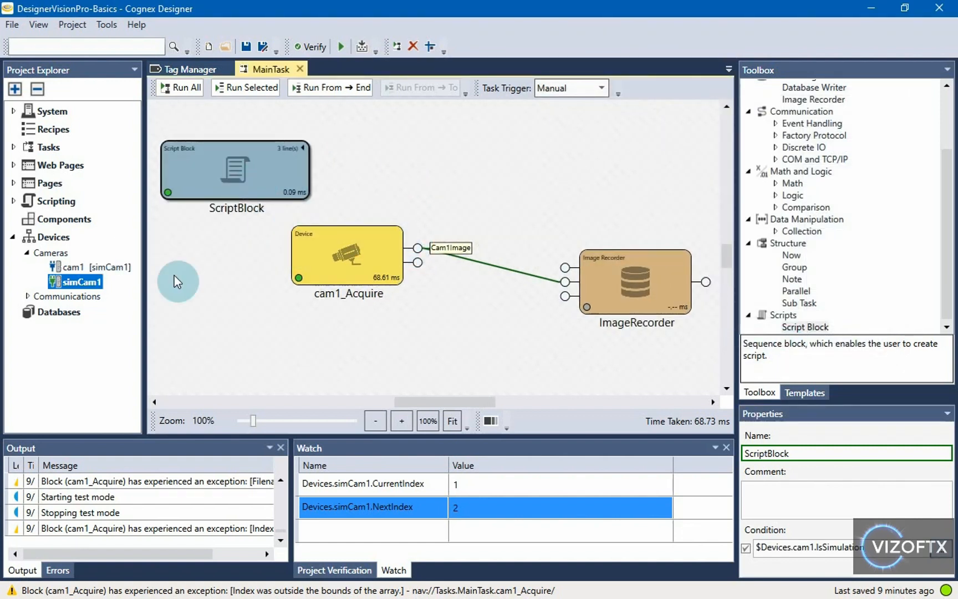
Step: Change the ScriptBlock's Name property to ScriptBlock_correctSimCamIndexes
click(297, 275)
click(259, 179)
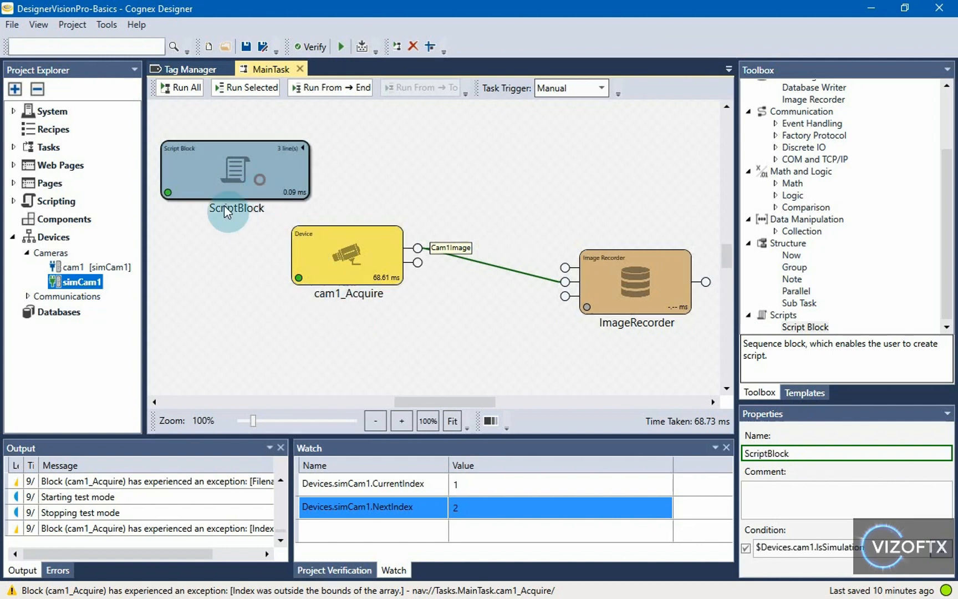
click(811, 456)
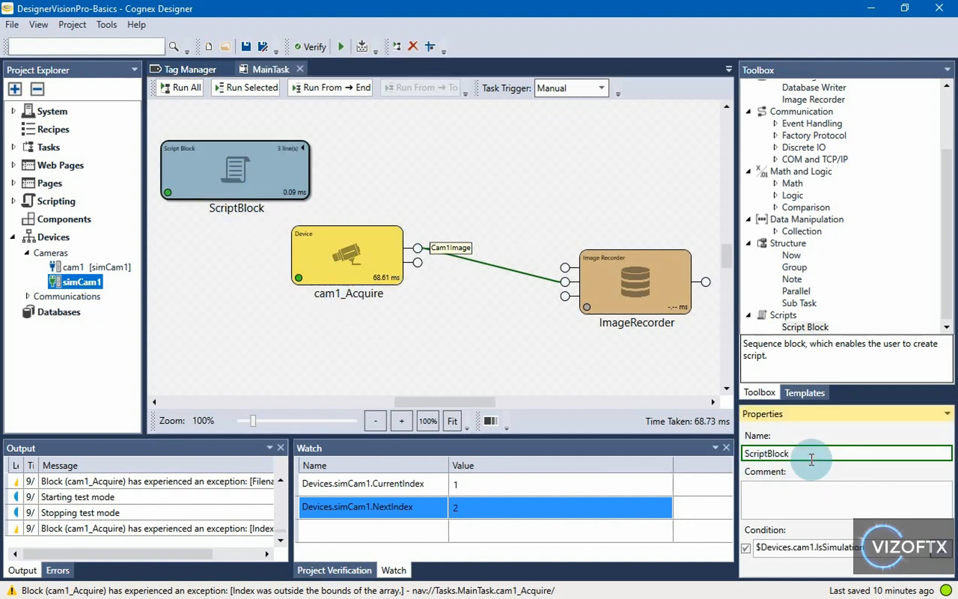
text(_s)
text(orrect)
text(SimCamIndexes)
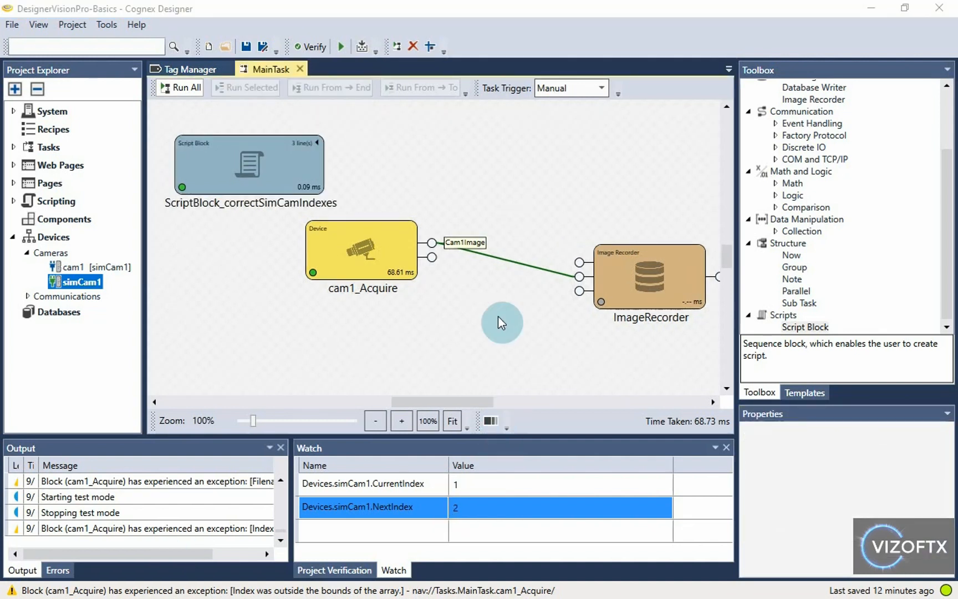
click(444, 168)
mouse_move(461, 156)
mouse_down()
mouse_move(485, 152)
mouse_move(447, 168)
mouse_up()
click(101, 265)
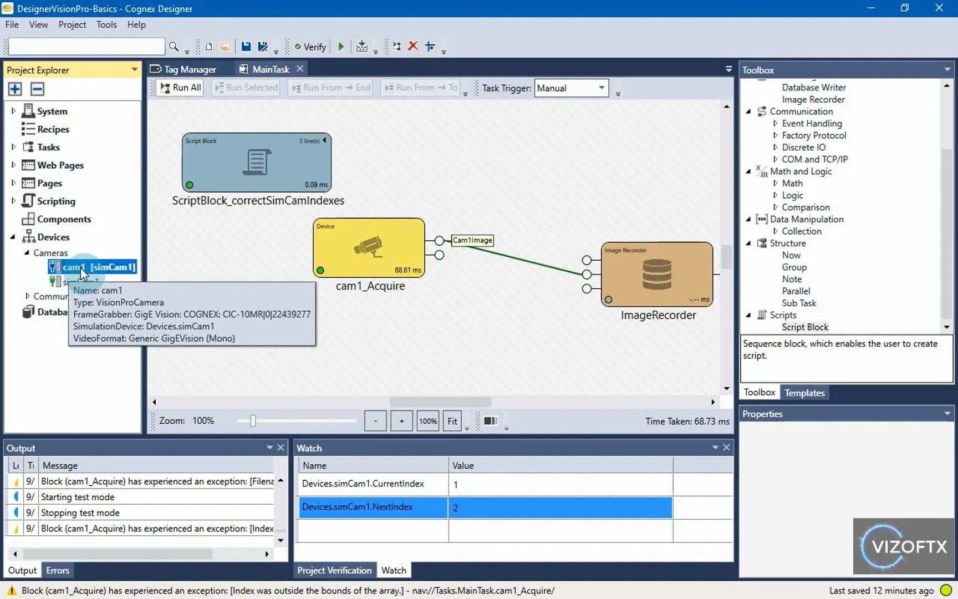
Step: Choose Disable Simulation for cam1 and confirm its SimulationDevice entry is empty
right_click(80, 268)
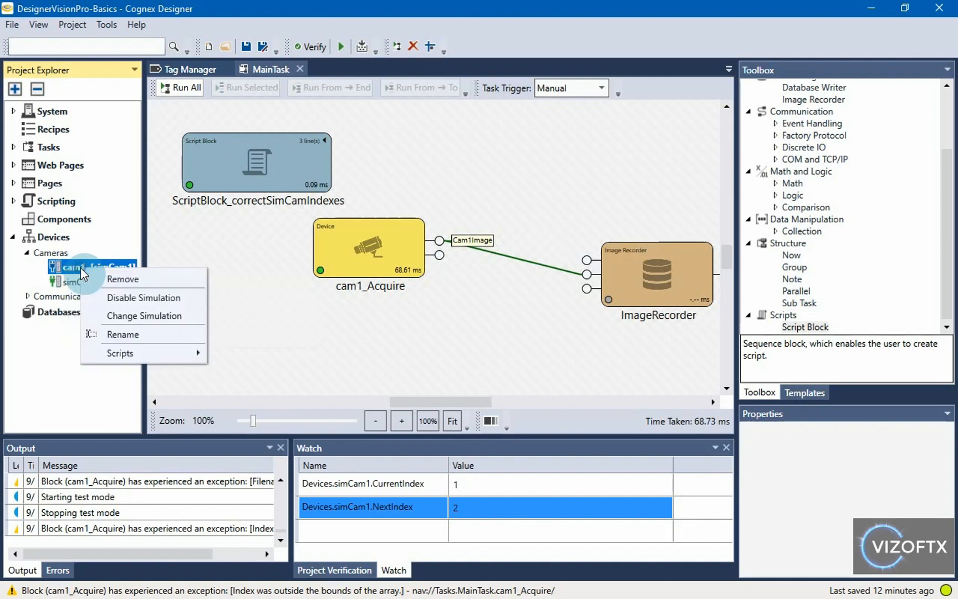
click(173, 302)
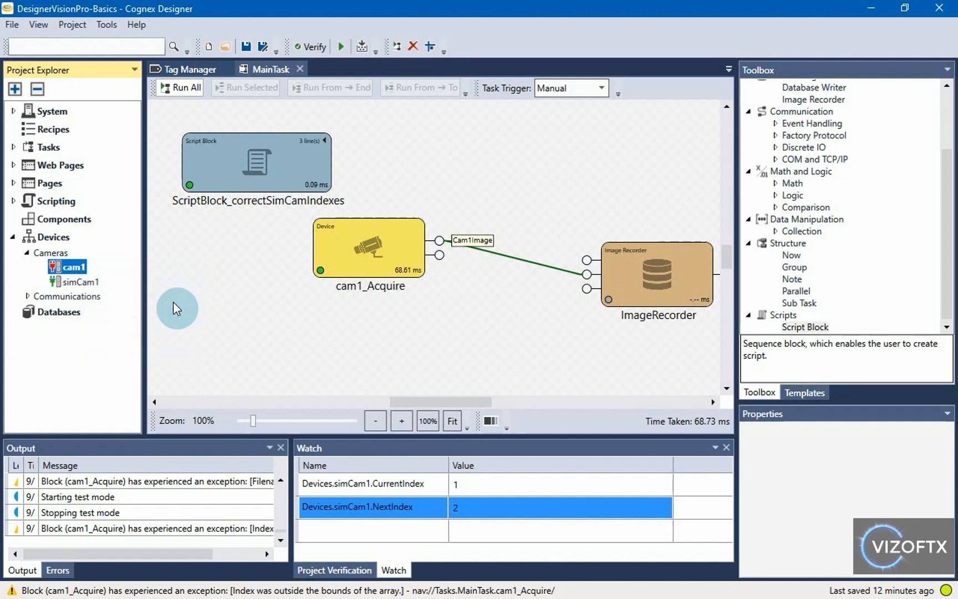
click(393, 166)
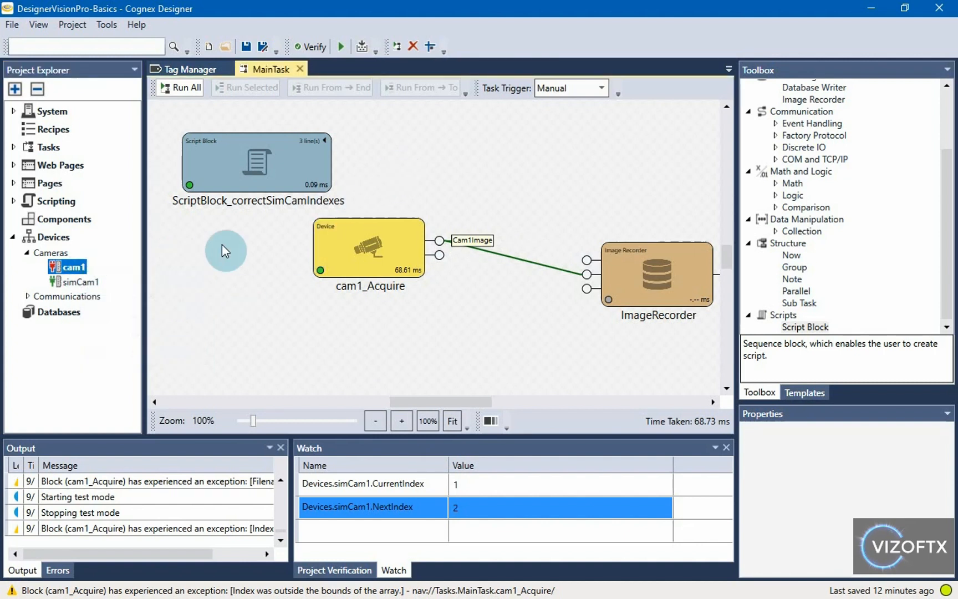
mouse_move(75, 269)
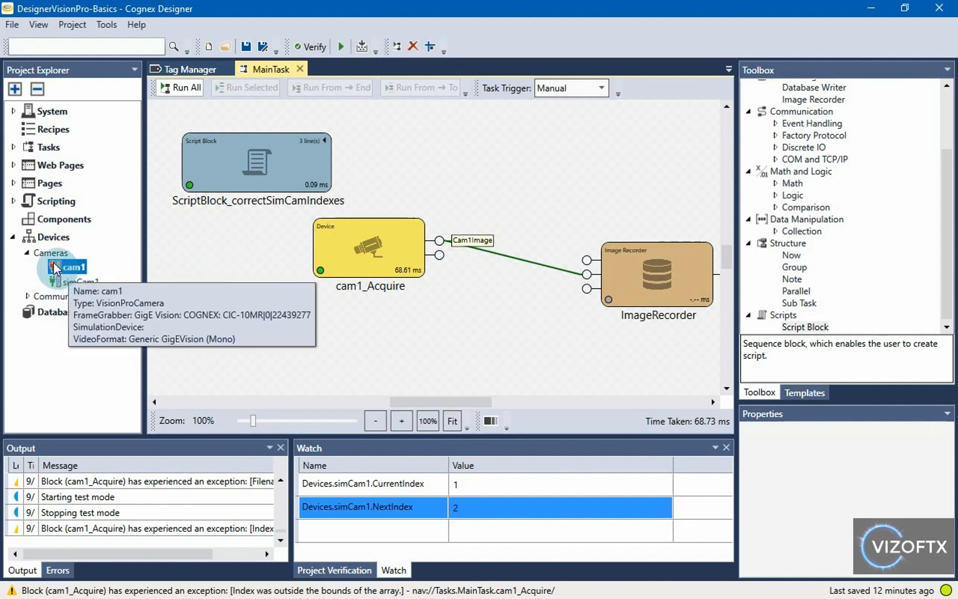
click(65, 273)
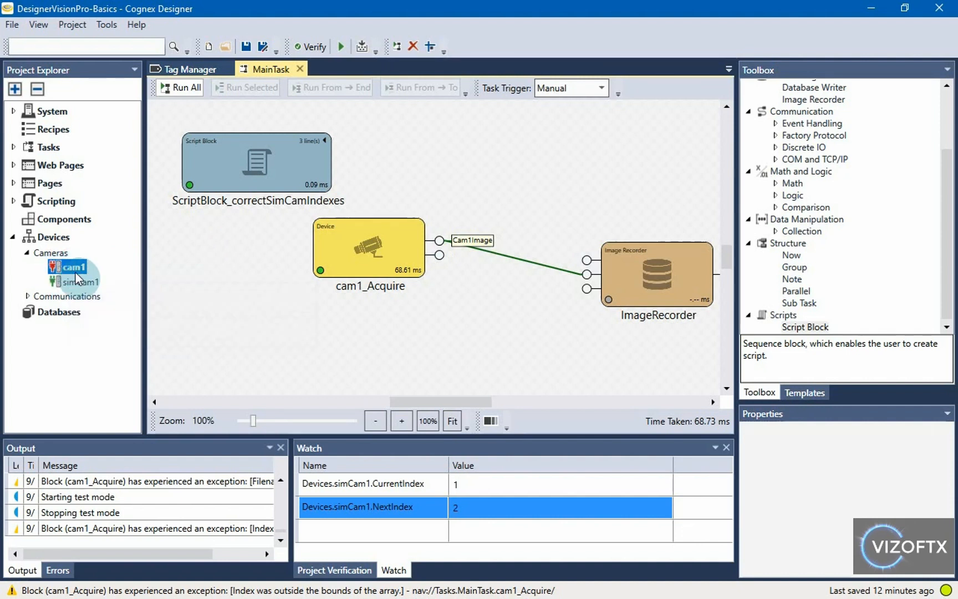
mouse_move(63, 269)
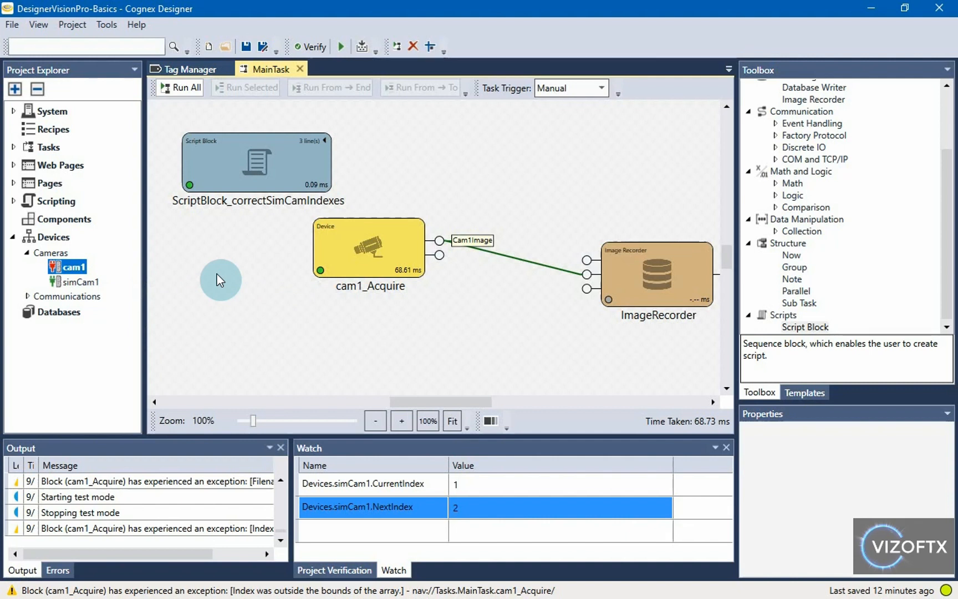
click(70, 268)
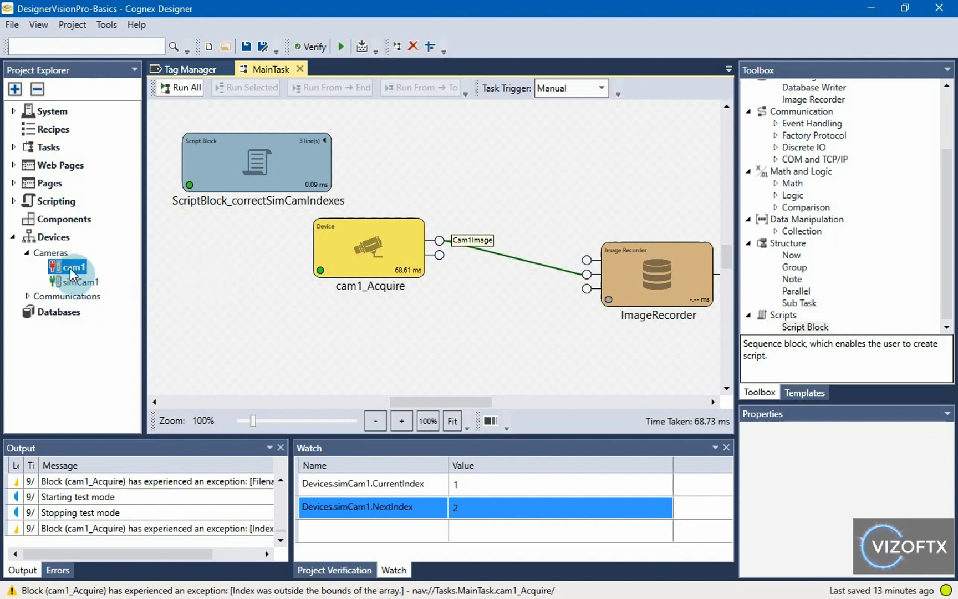